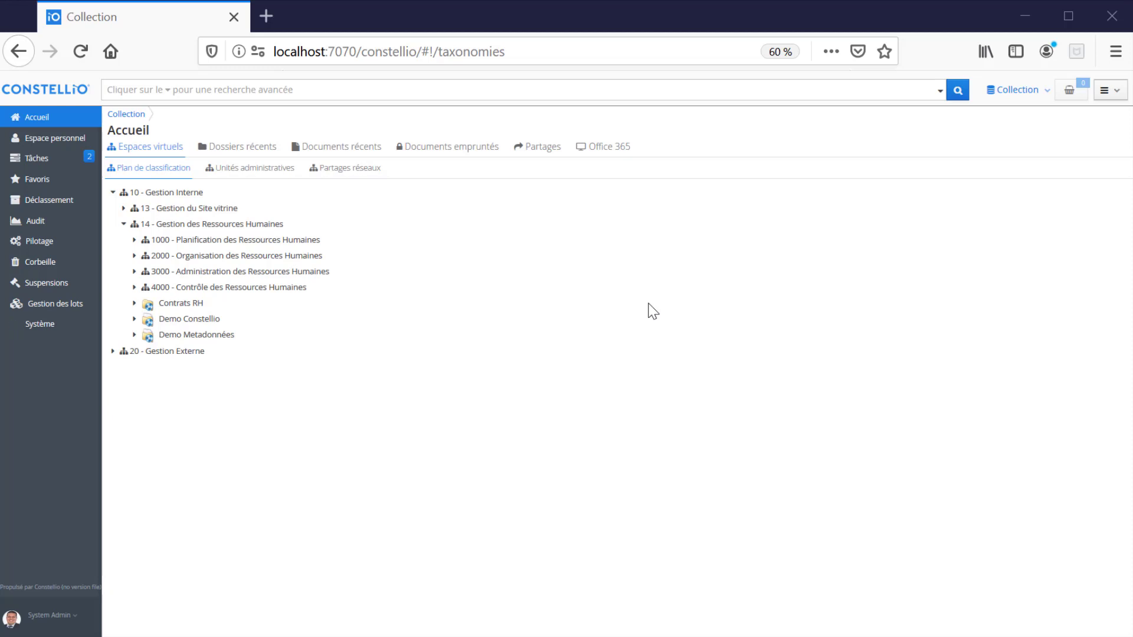
# - Search for 'constellio' to get 20 results, then preview Constellio_ESA.pptx
pyautogui.click(203, 90)
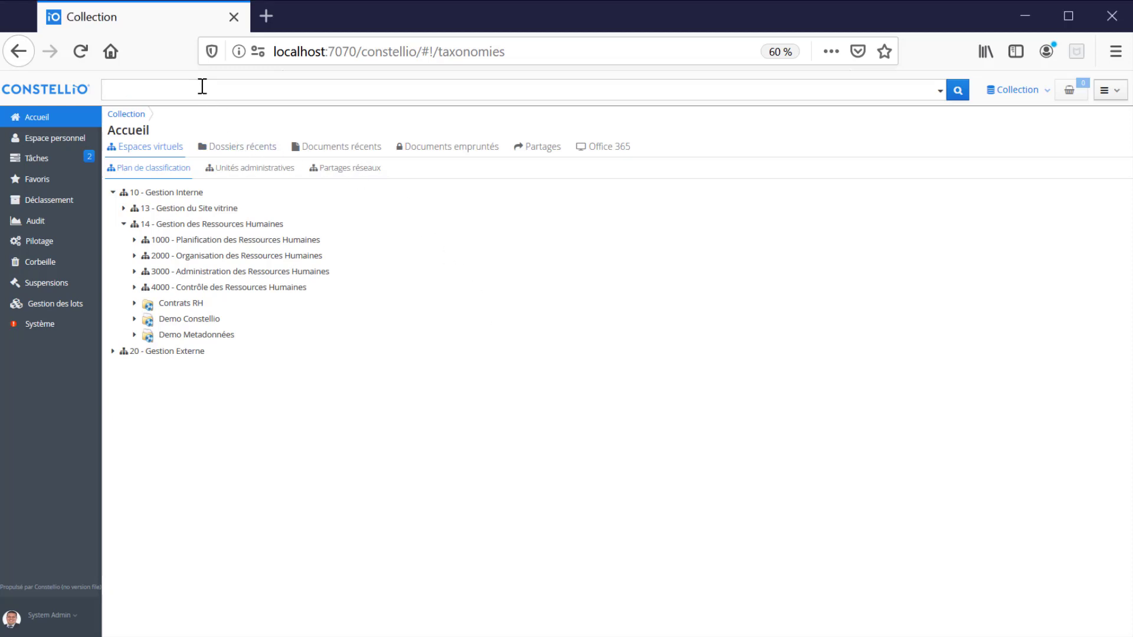
pyautogui.click(314, 152)
pyautogui.write('ste')
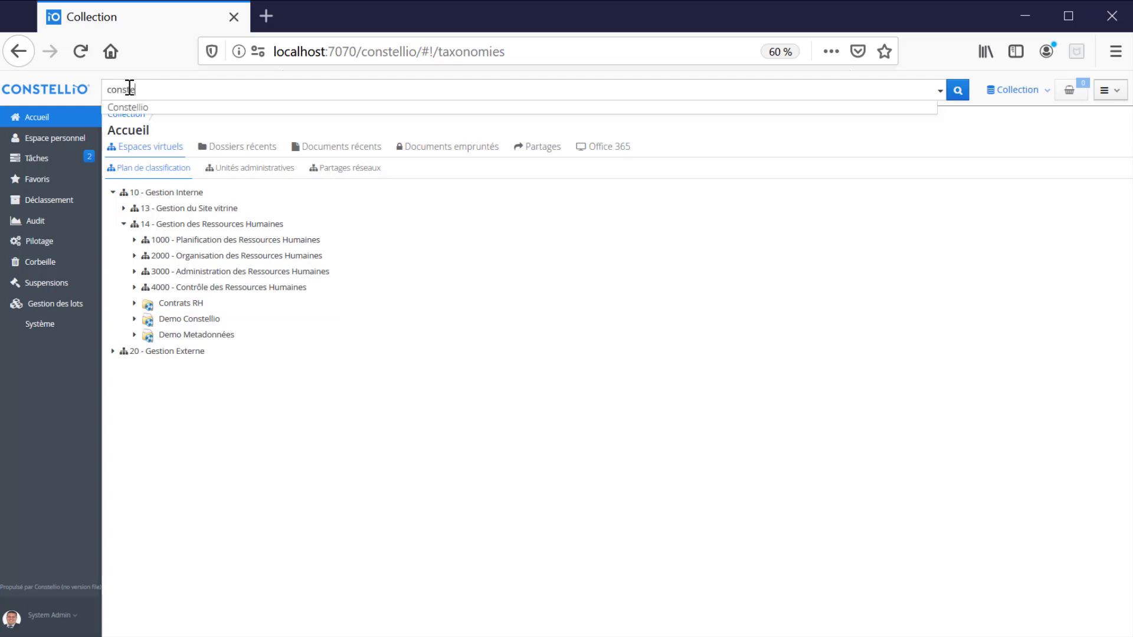
pyautogui.write('llio')
pyautogui.press('Return')
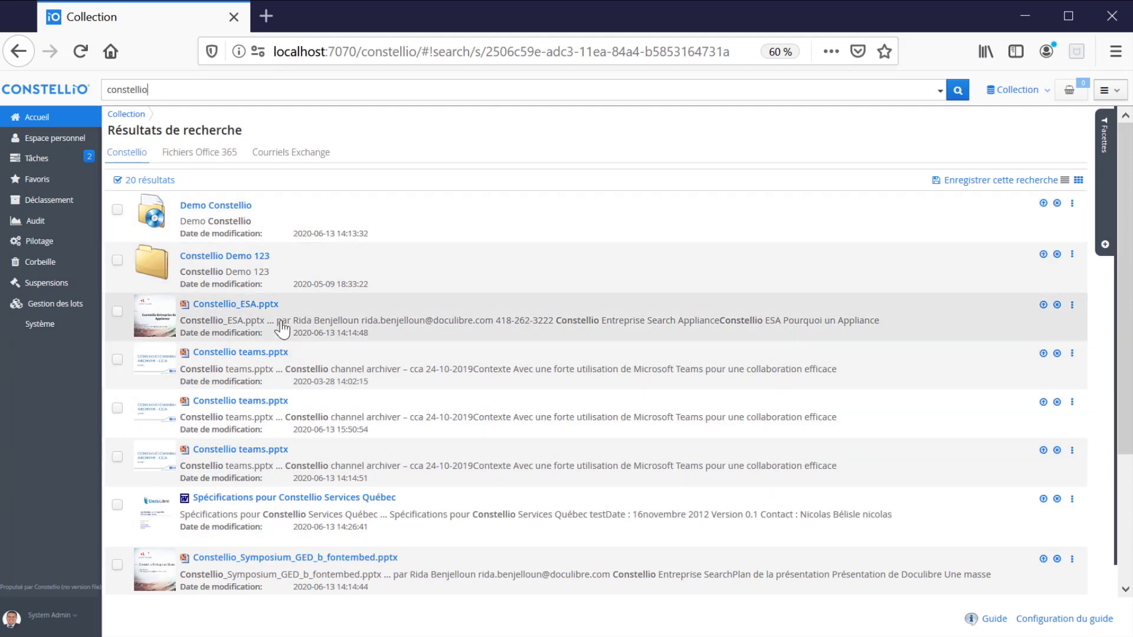
pyautogui.click(278, 317)
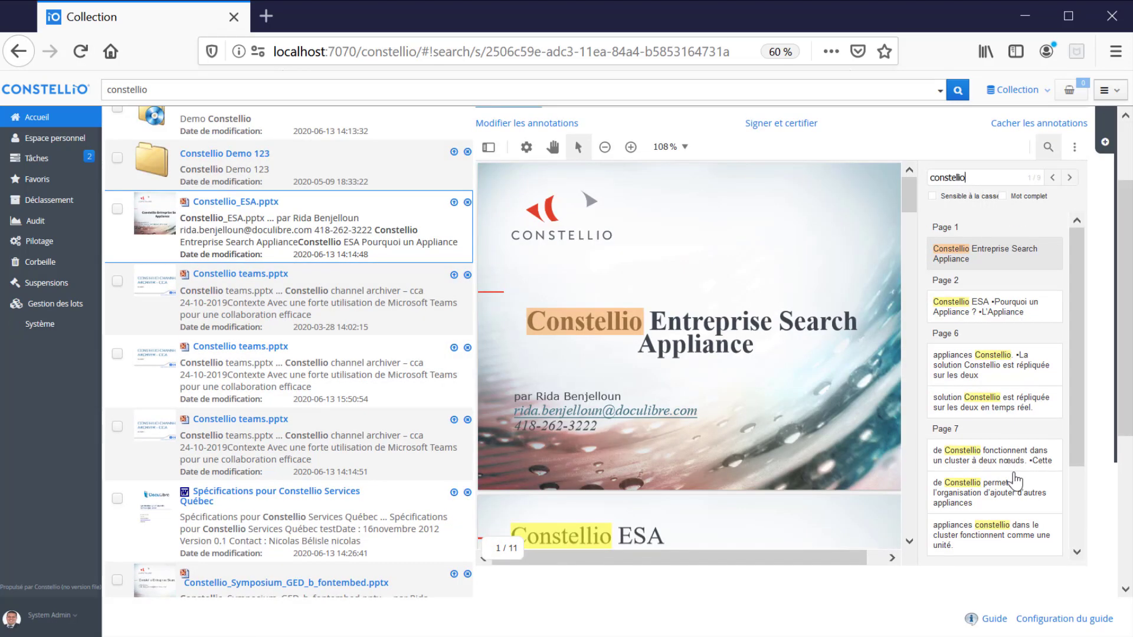
# - Jump the Constellio_ESA.pptx preview to its page 6 and page 7 matches
pyautogui.click(989, 368)
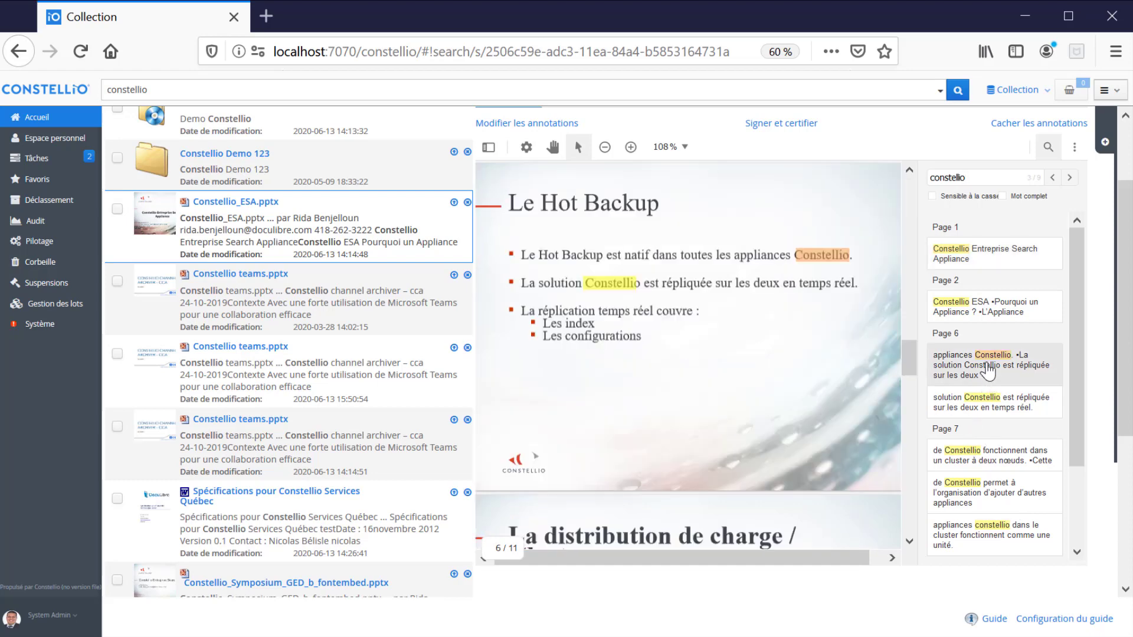
pyautogui.click(998, 409)
pyautogui.click(997, 456)
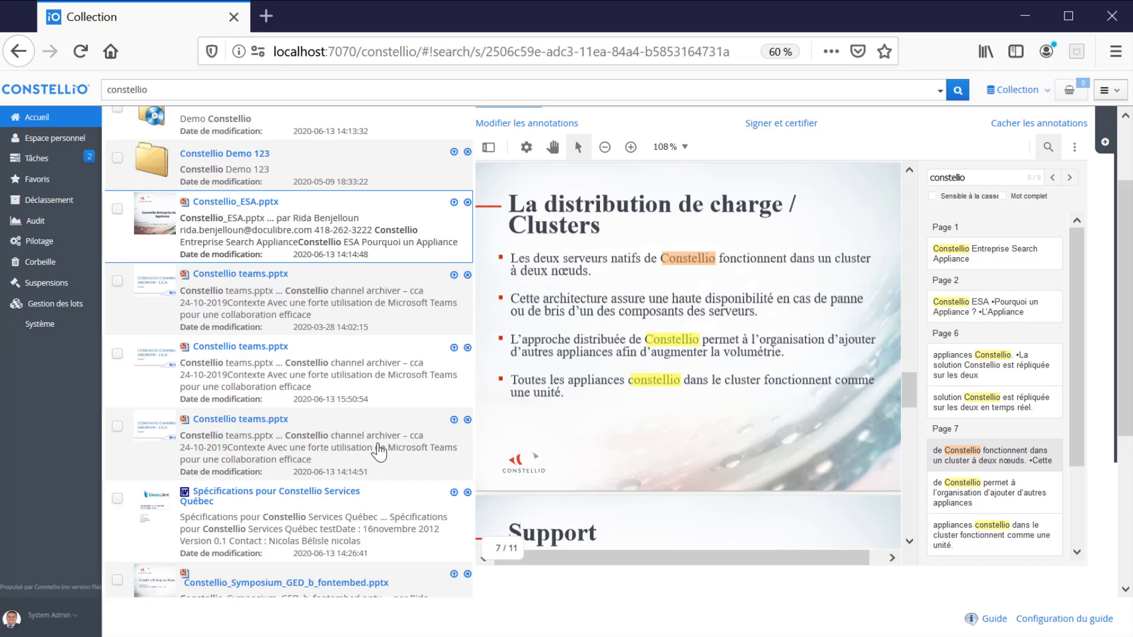
# - Preview the Spécifications pour Constellio Services Québec document
pyautogui.click(405, 485)
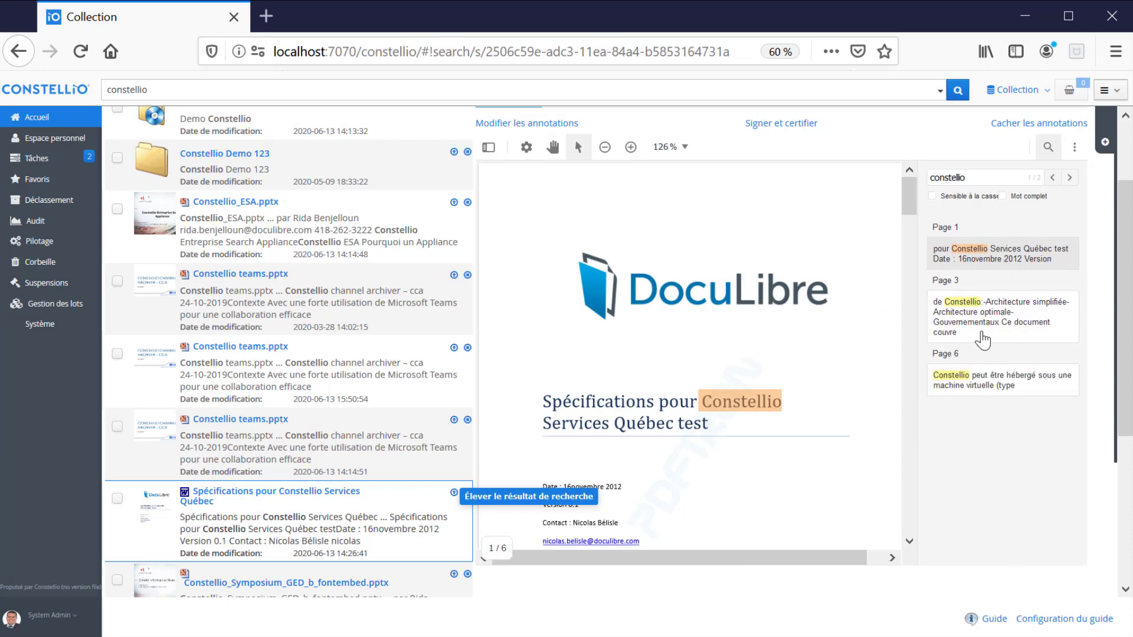
pyautogui.scroll(-3, 965, 394)
pyautogui.scroll(5, 964, 394)
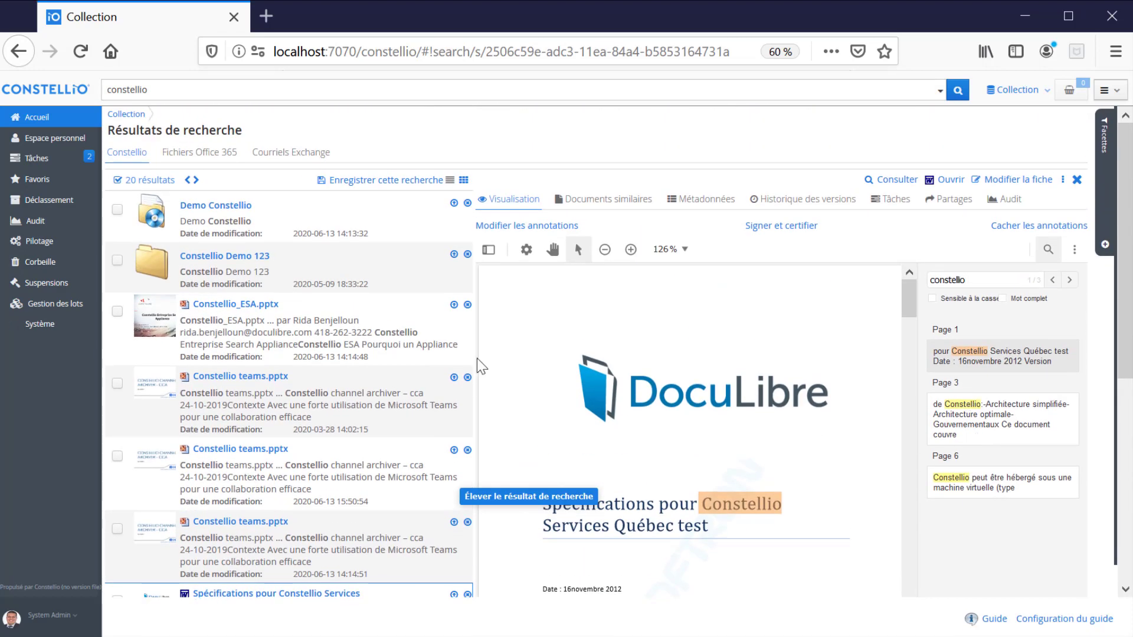
# - Reopen the Constellio_ESA.pptx preview and step forward to the Constellio teams.pptx results
pyautogui.click(251, 349)
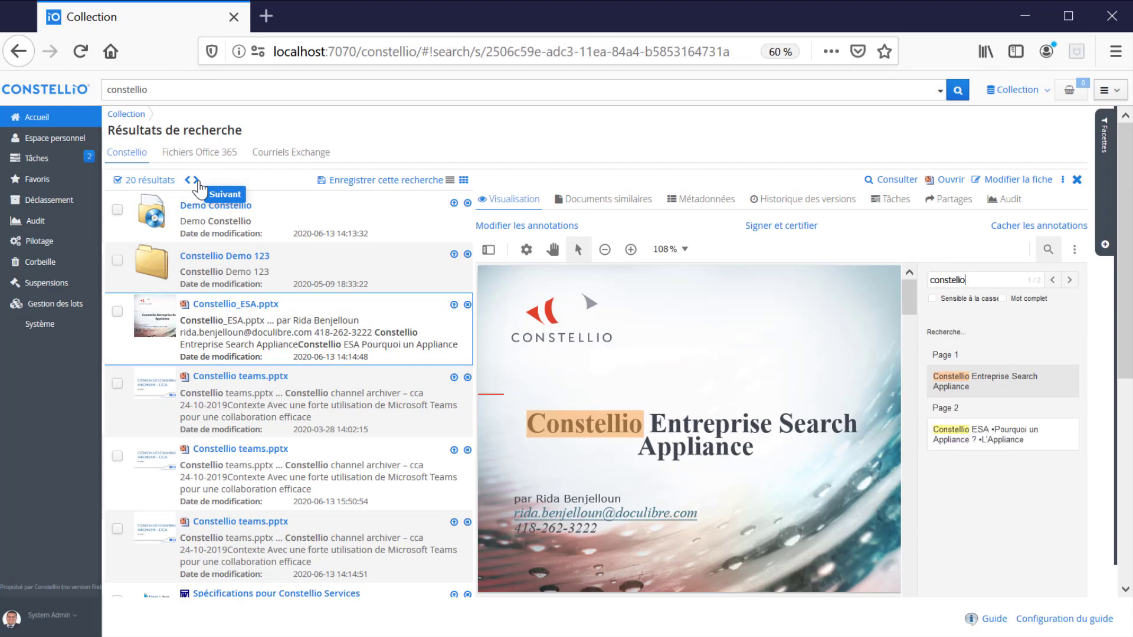
pyautogui.click(198, 181)
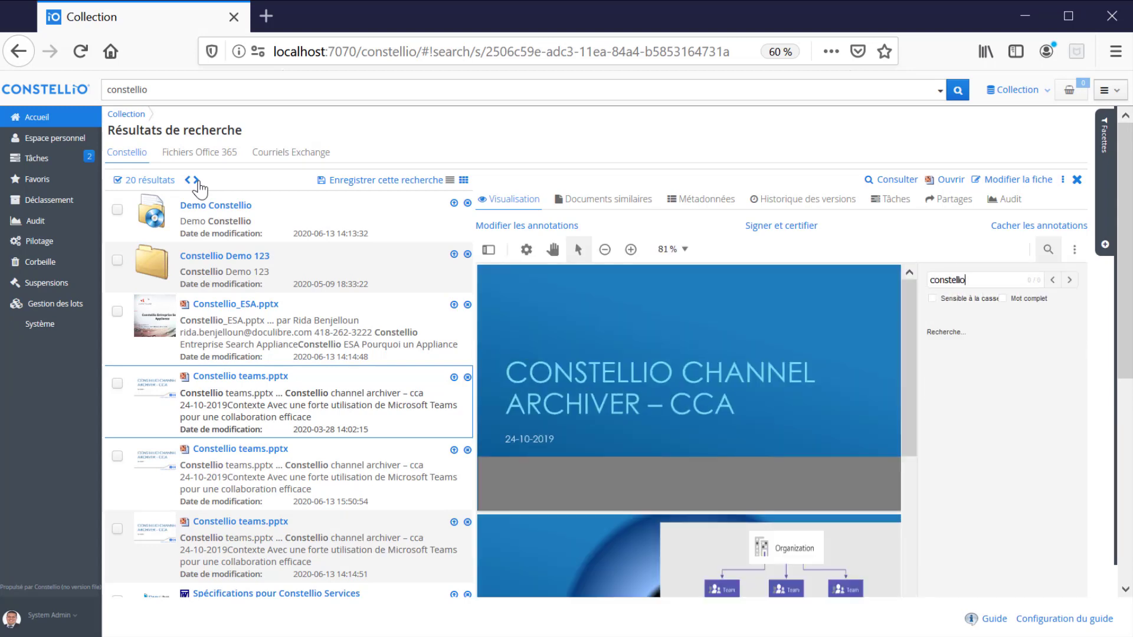
pyautogui.click(198, 181)
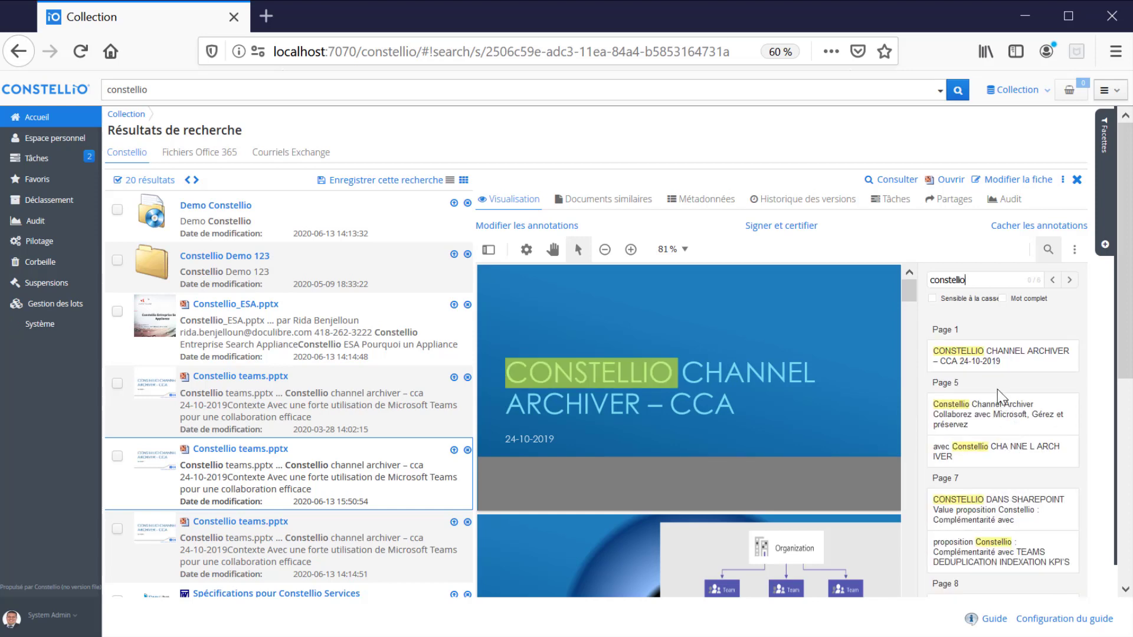
# - Filter the results to PDF under Type MIME, then remove that filter
pyautogui.click(1108, 169)
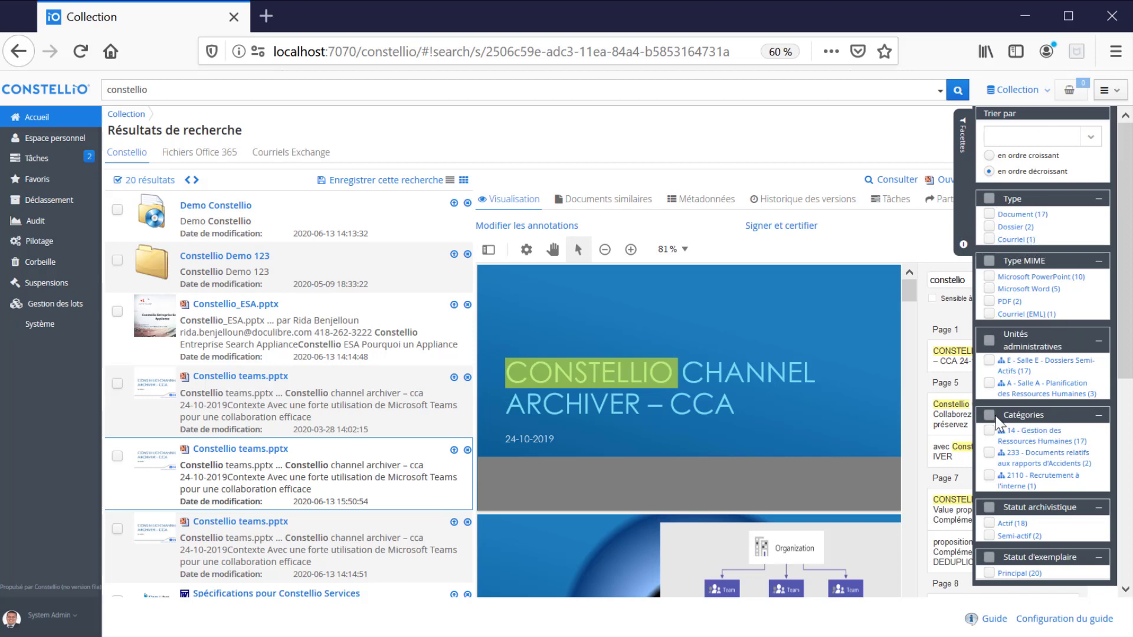
pyautogui.click(990, 302)
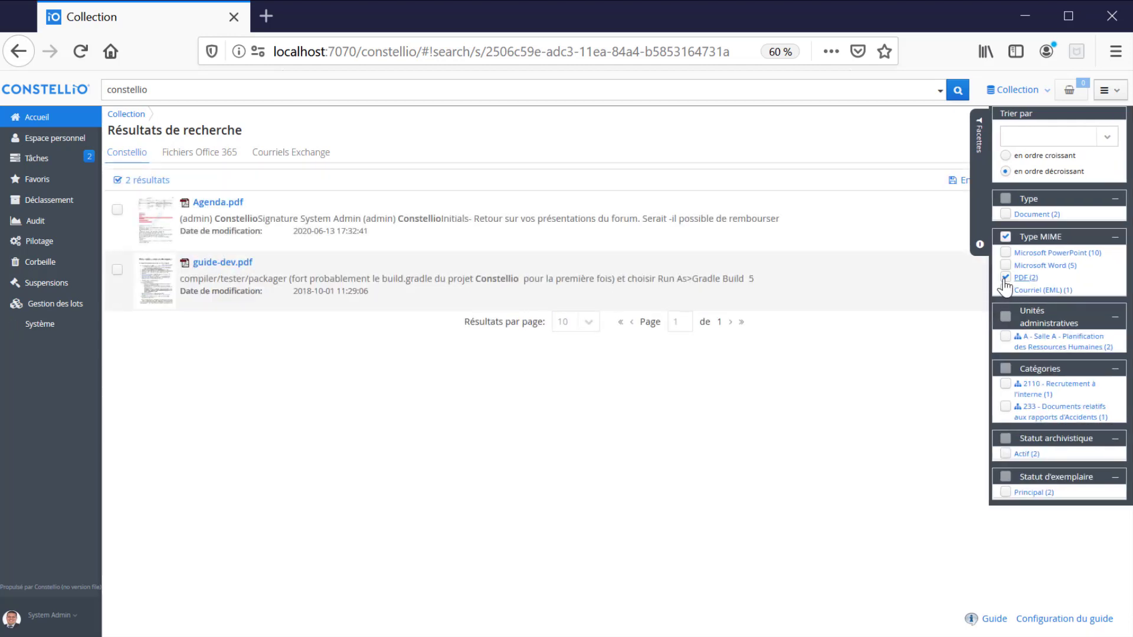
pyautogui.click(1005, 279)
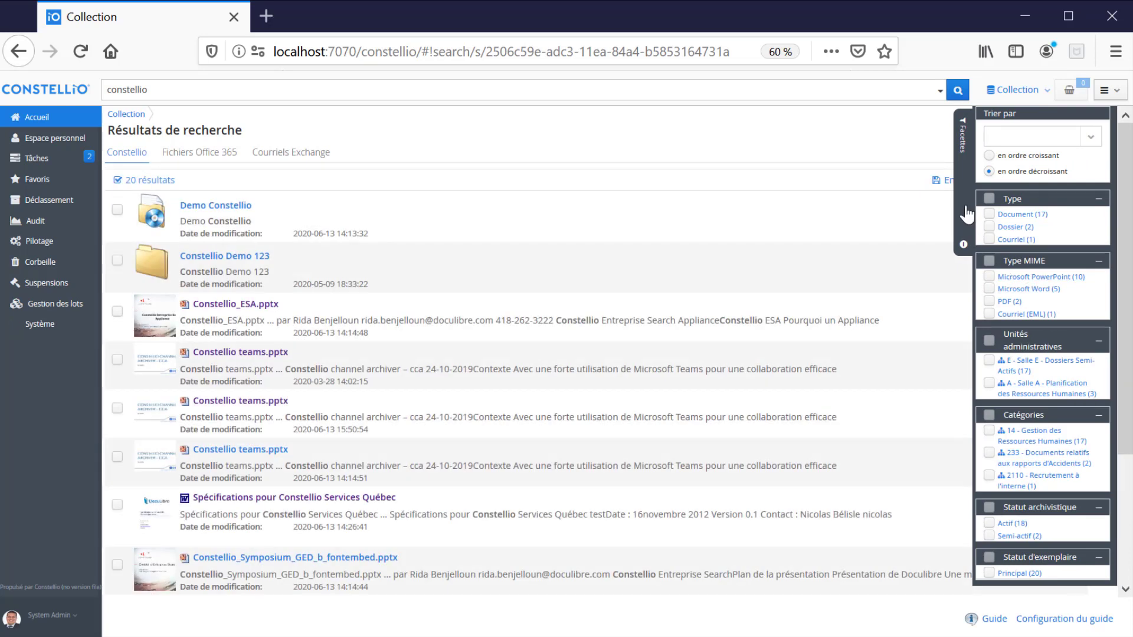
# - Look at the Trier par sort options without choosing one, then collapse the facets
pyautogui.click(1090, 138)
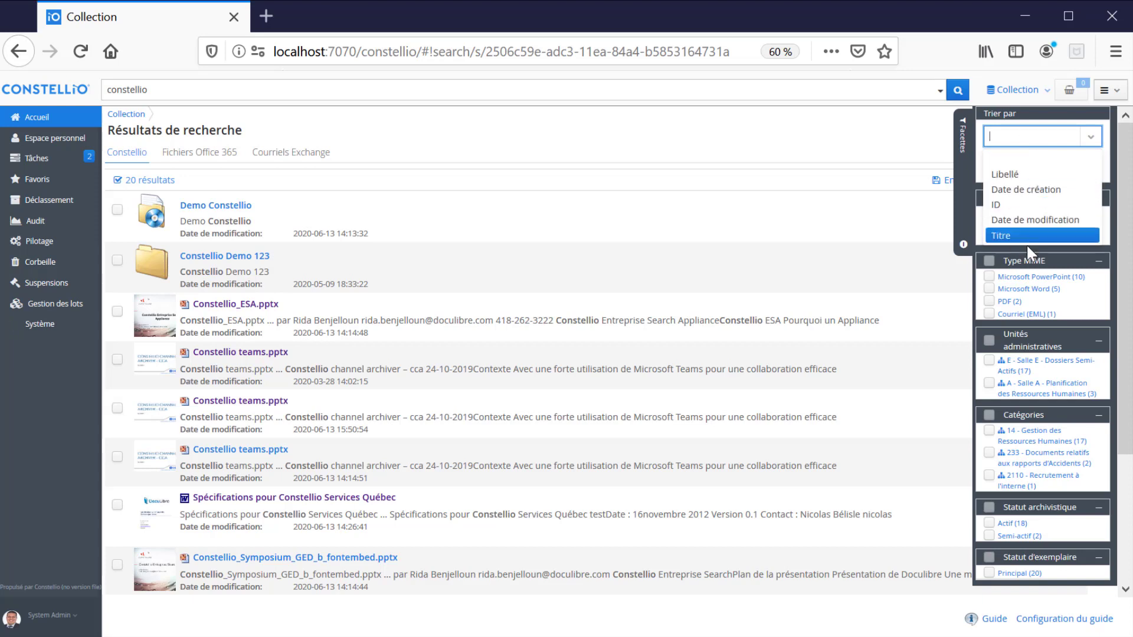
pyautogui.click(1020, 136)
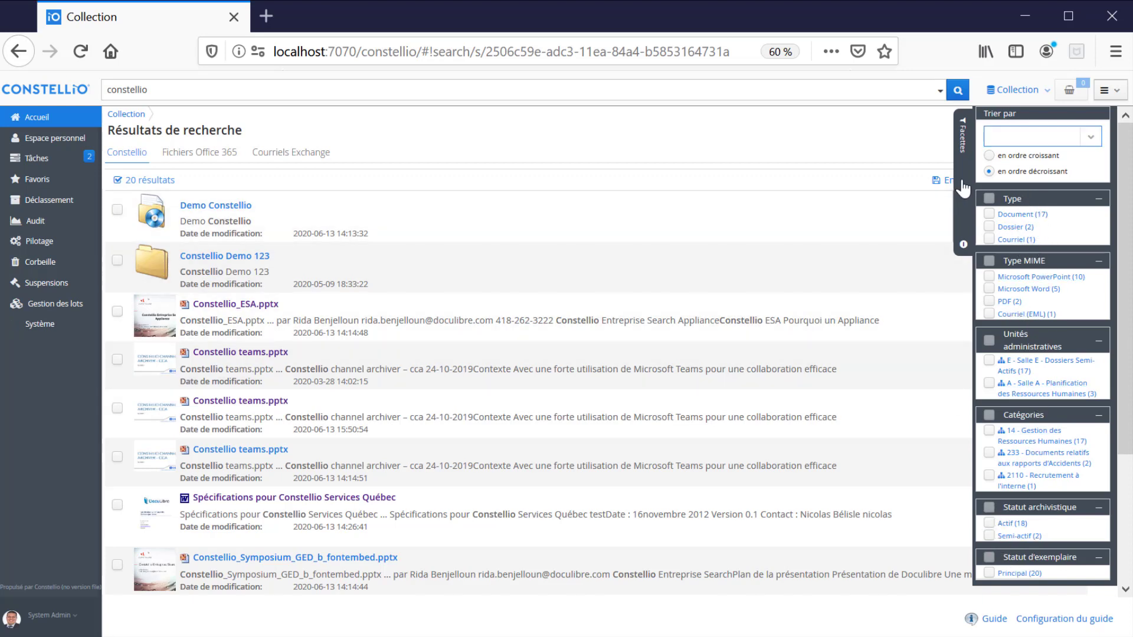
pyautogui.click(963, 188)
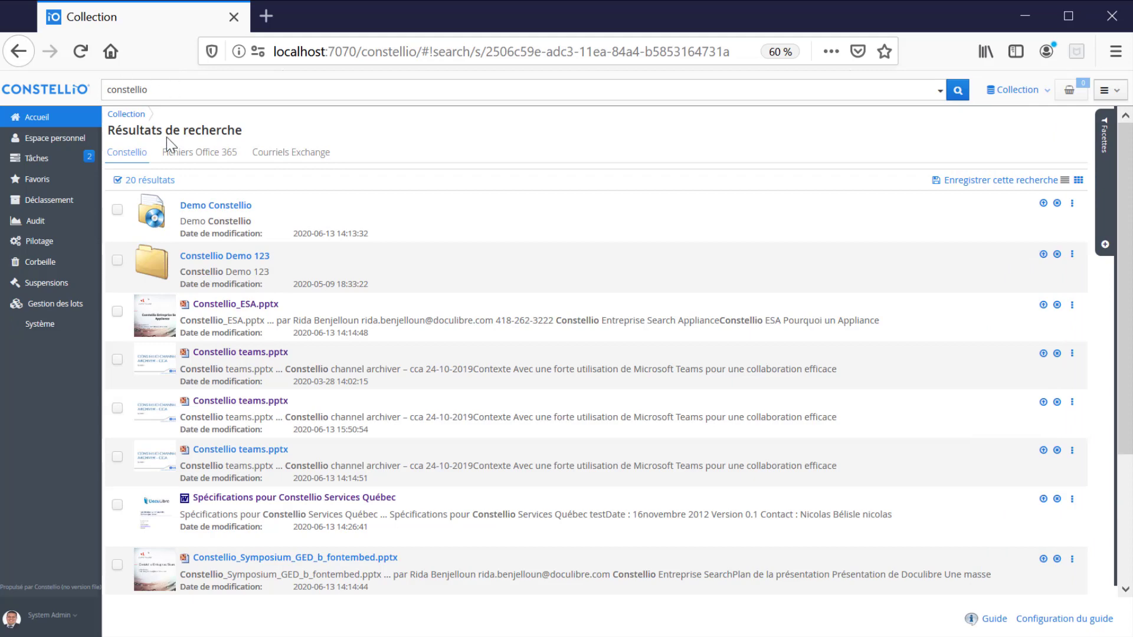
pyautogui.scroll(-3, 405, 291)
pyautogui.scroll(3, 397, 361)
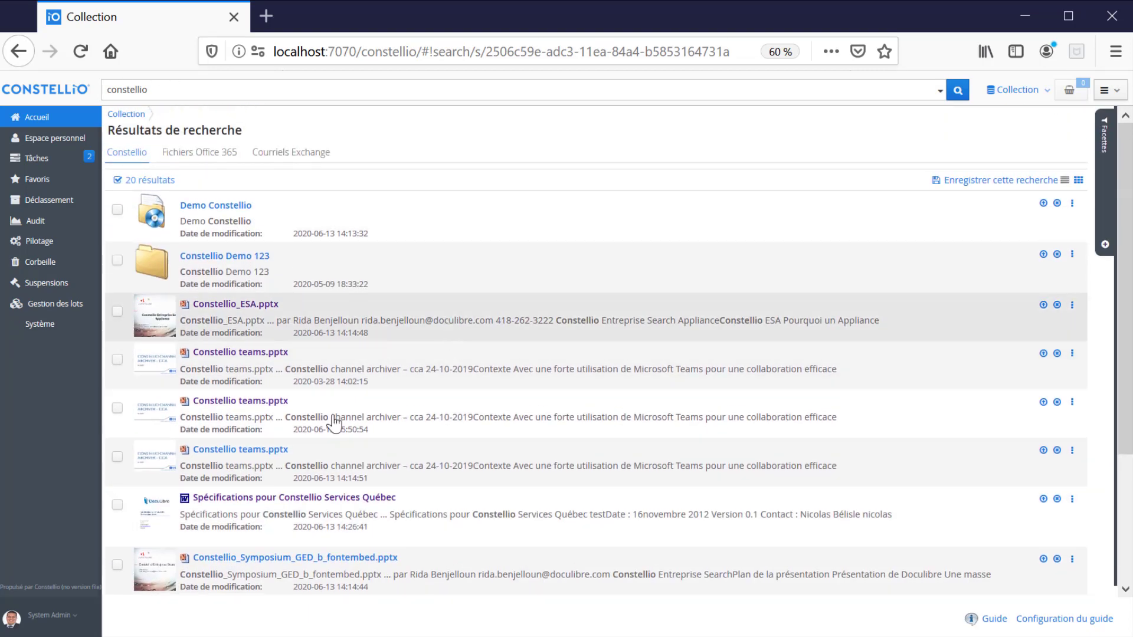
pyautogui.click(57, 620)
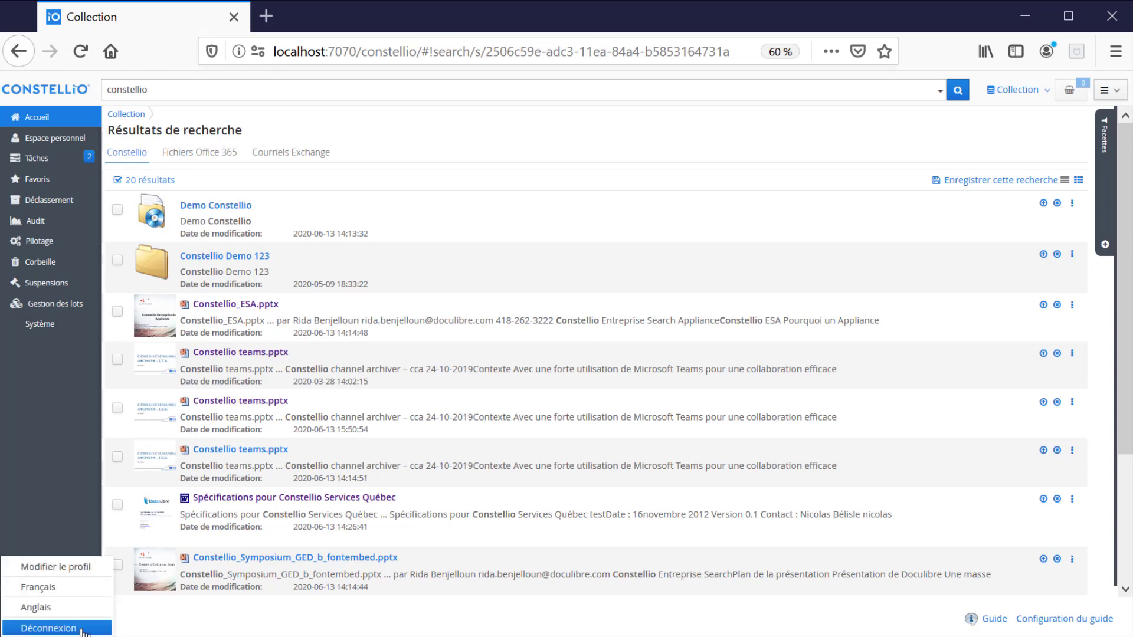
pyautogui.click(82, 629)
pyautogui.click(464, 362)
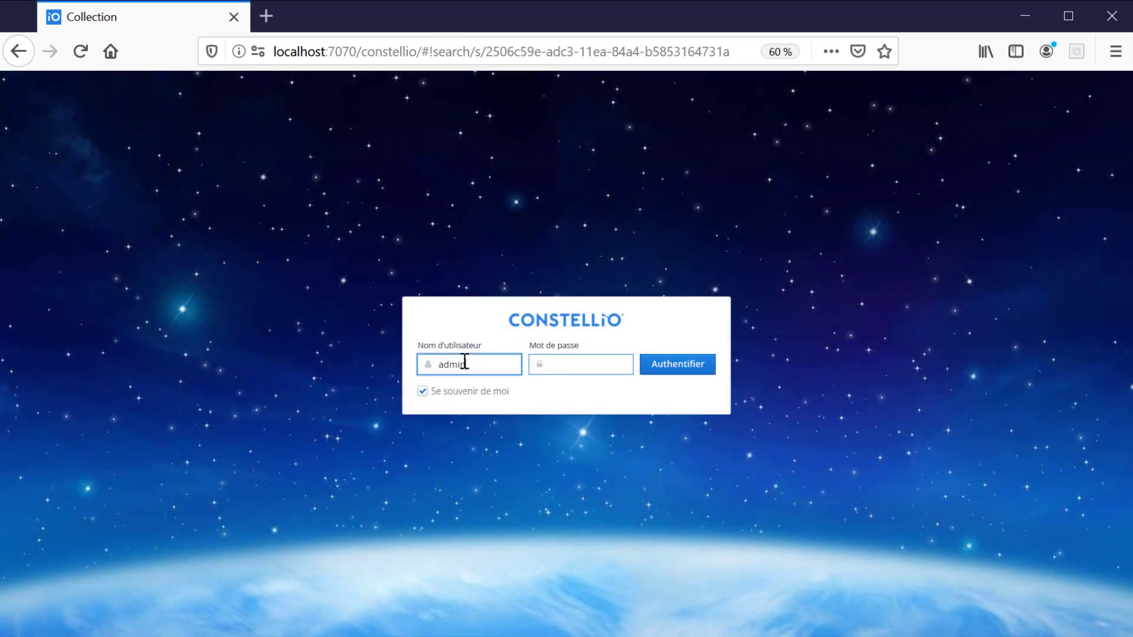
pyautogui.doubleClick(464, 361)
pyautogui.press('Tab')
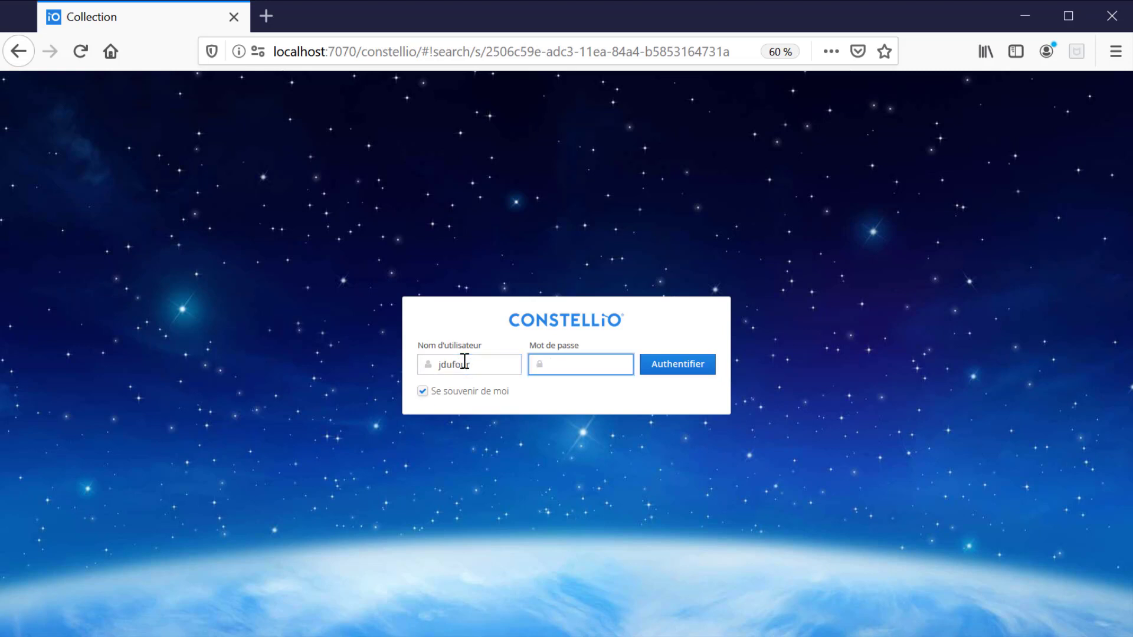
pyautogui.press('Return')
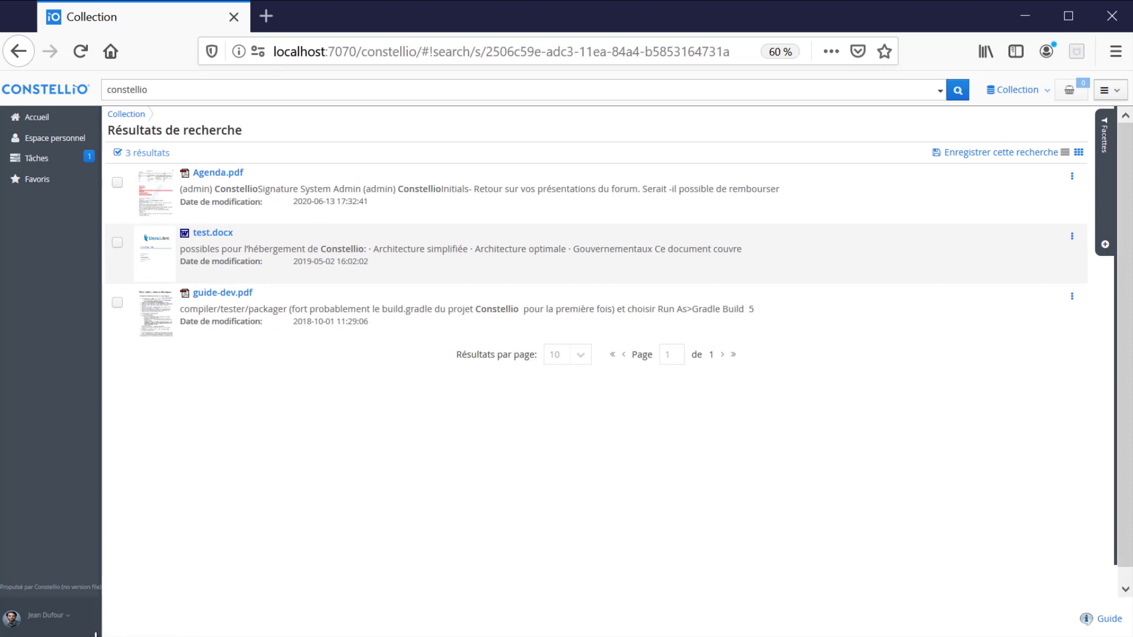
pyautogui.click(65, 623)
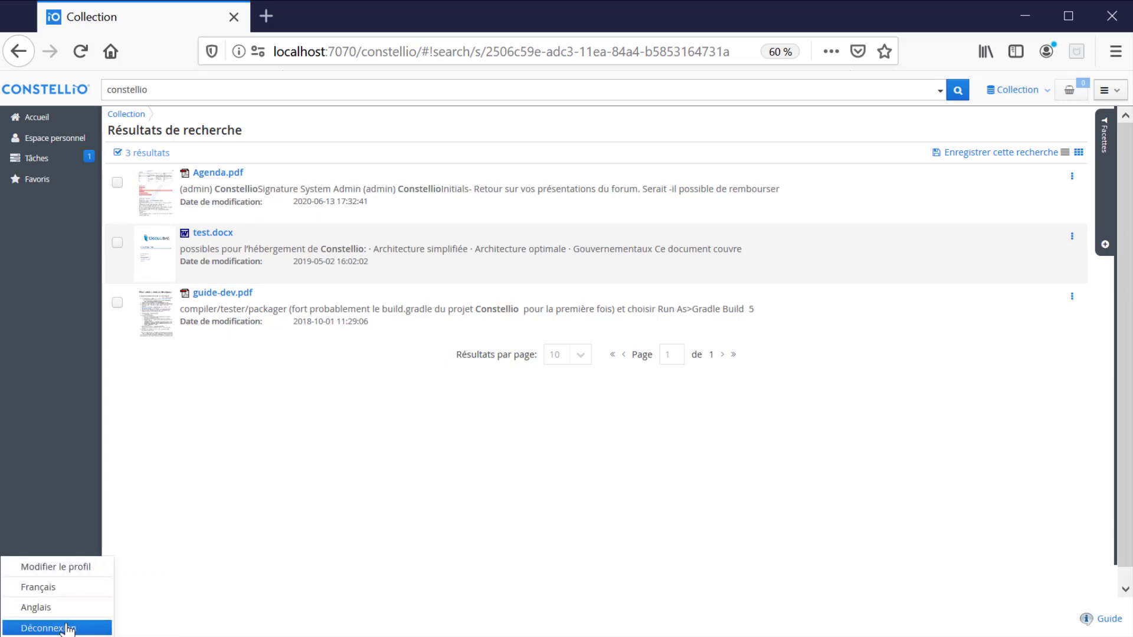
pyautogui.click(68, 628)
pyautogui.click(457, 363)
pyautogui.doubleClick(460, 363)
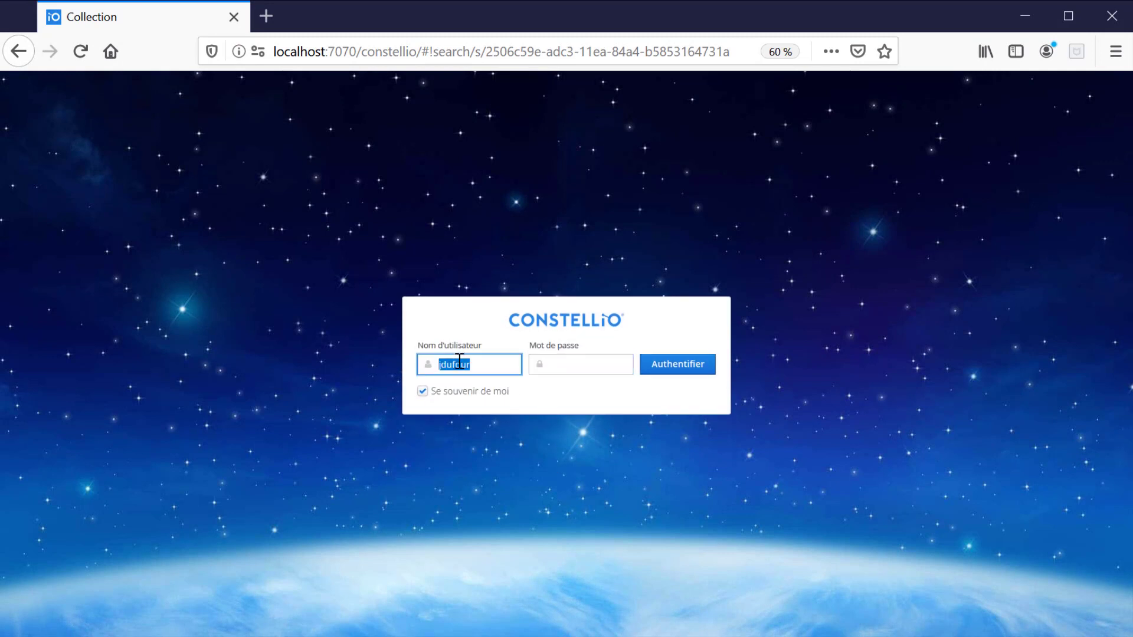
pyautogui.write('admin')
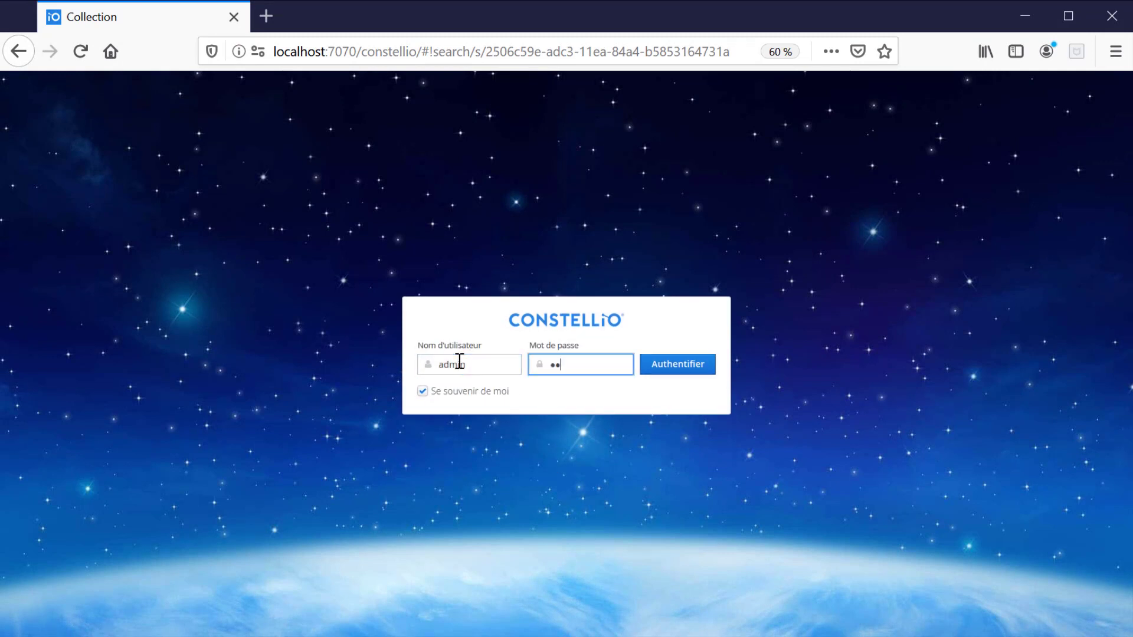
pyautogui.write('rd')
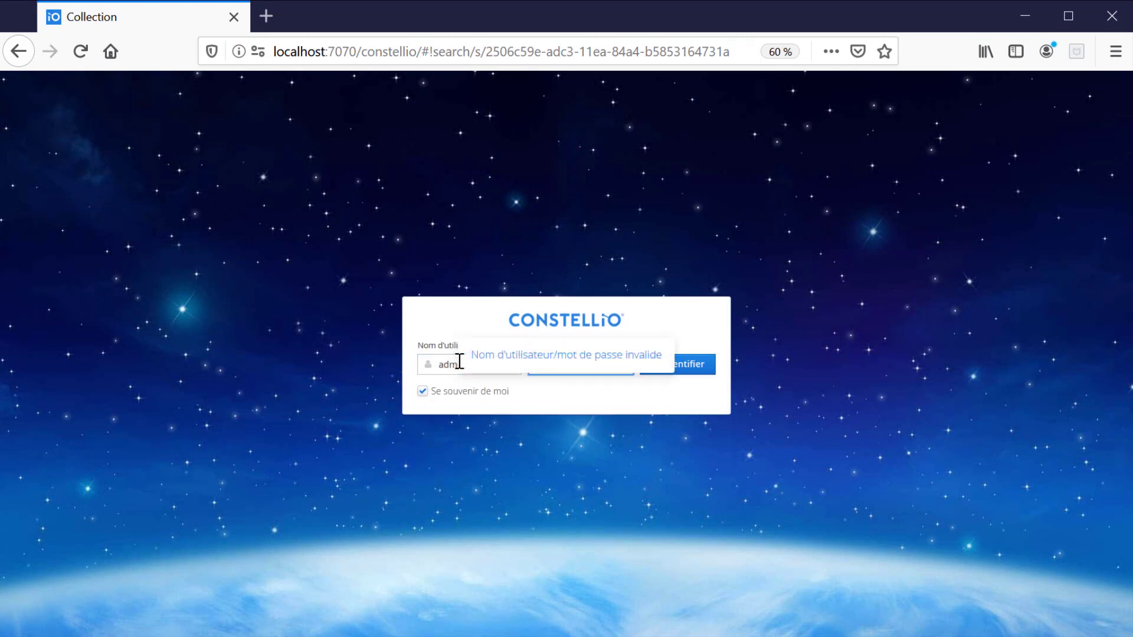
pyautogui.hotkey('ctrl', 'a')
pyautogui.write('password')
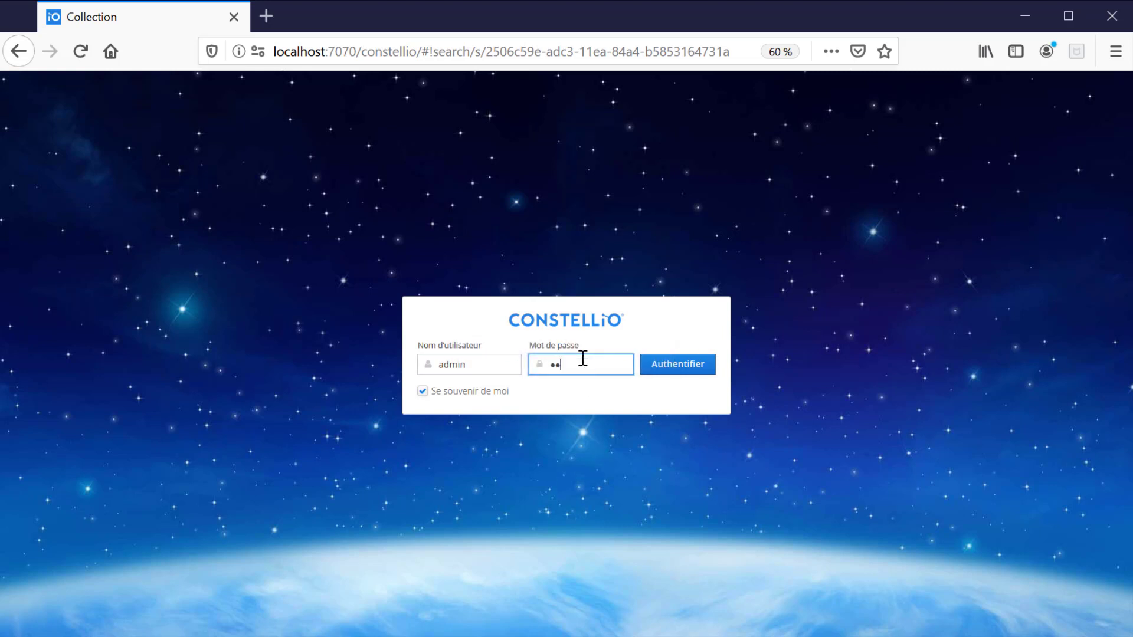
pyautogui.press('Return')
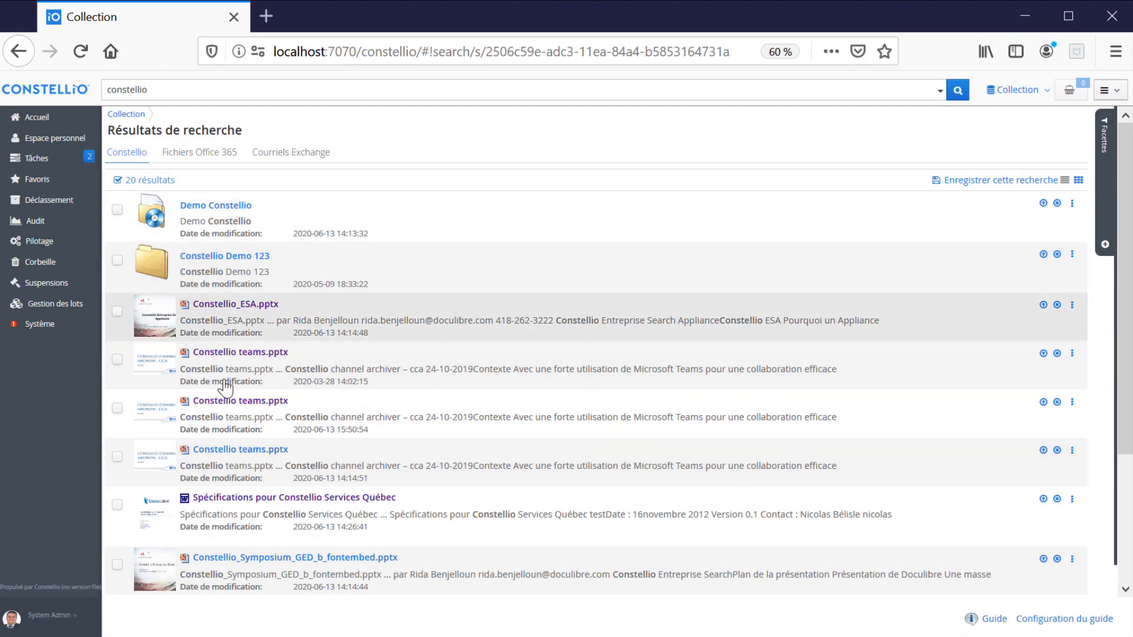
# - Preview Abonnements aux services Constellio under Fichiers Office 365, then return to the Constellio tab
pyautogui.click(206, 154)
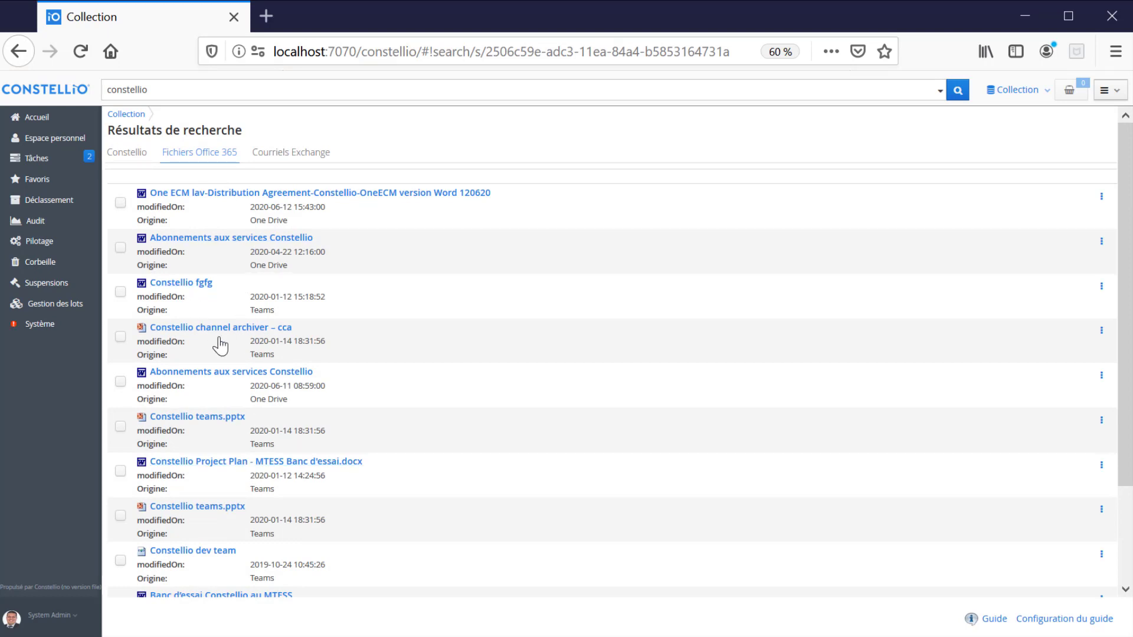
pyautogui.click(220, 238)
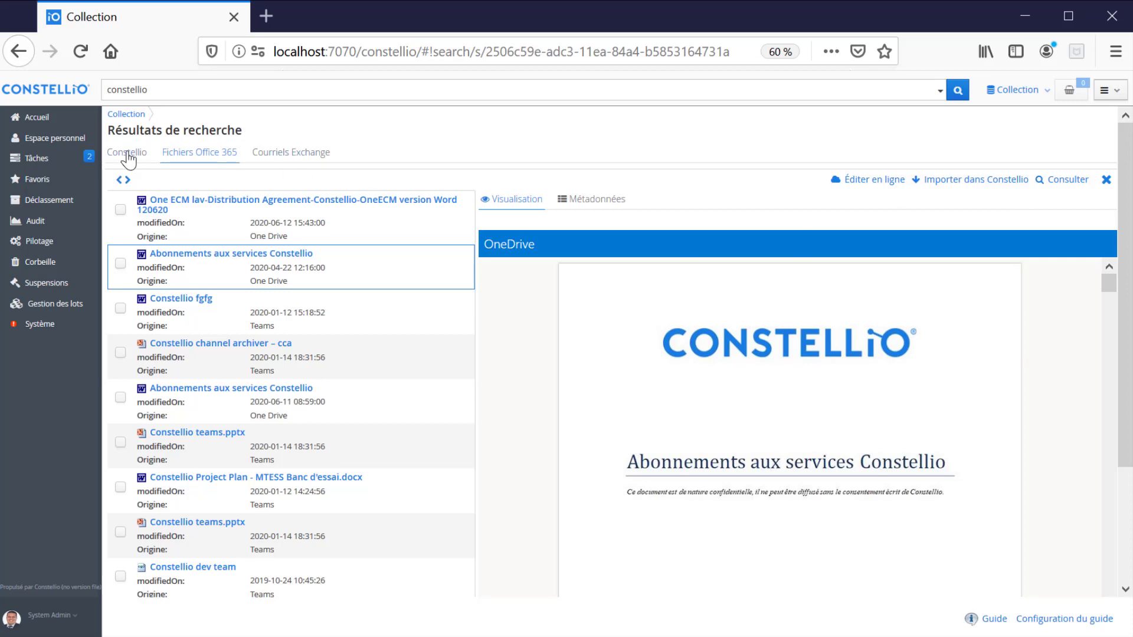
pyautogui.click(128, 154)
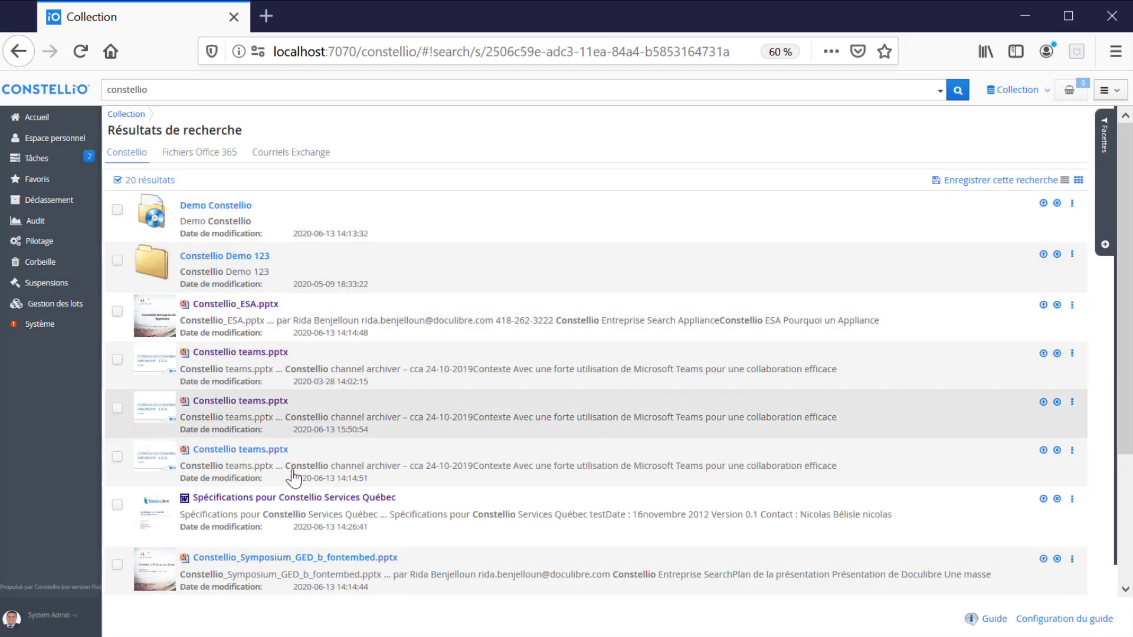
# - Preview Spécifications pour Constellio Services Québec and glance at its actions menu without choosing anything
pyautogui.click(280, 510)
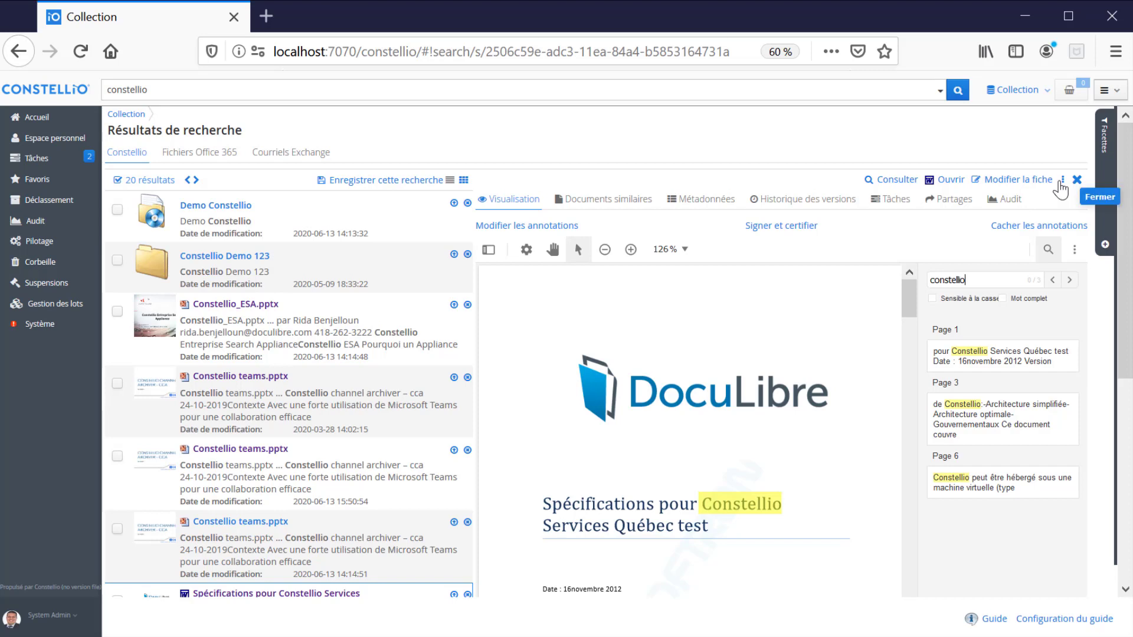
pyautogui.click(1062, 179)
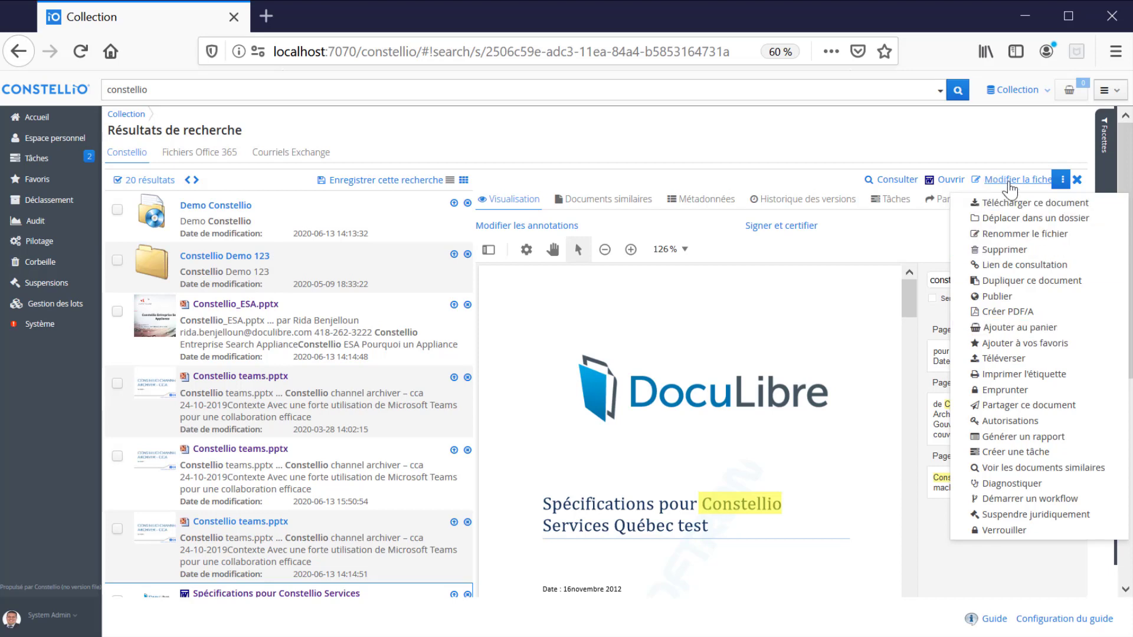
pyautogui.click(929, 146)
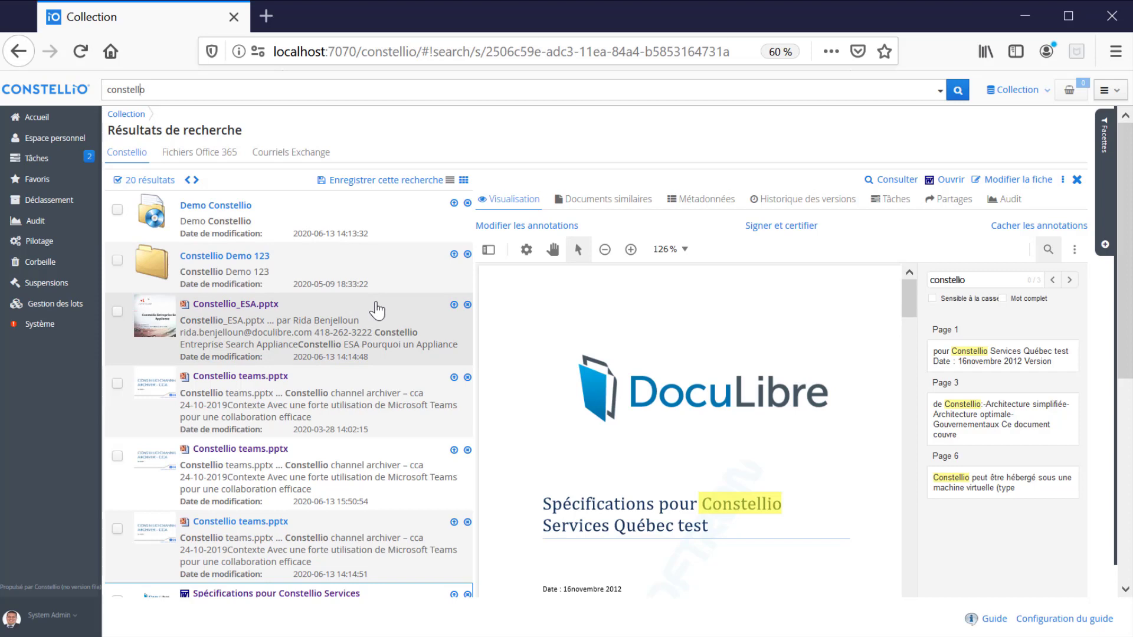
# - Search the misspelled 'constello' twice, accepting the 'constellio' suggestion each time
pyautogui.press('Return')
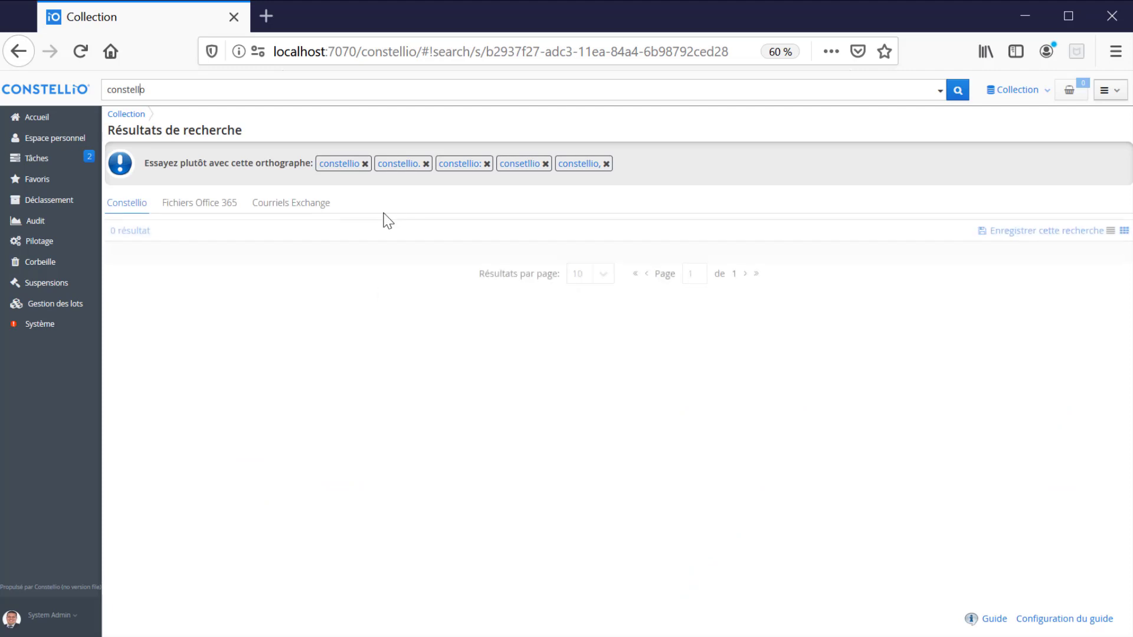
pyautogui.click(345, 167)
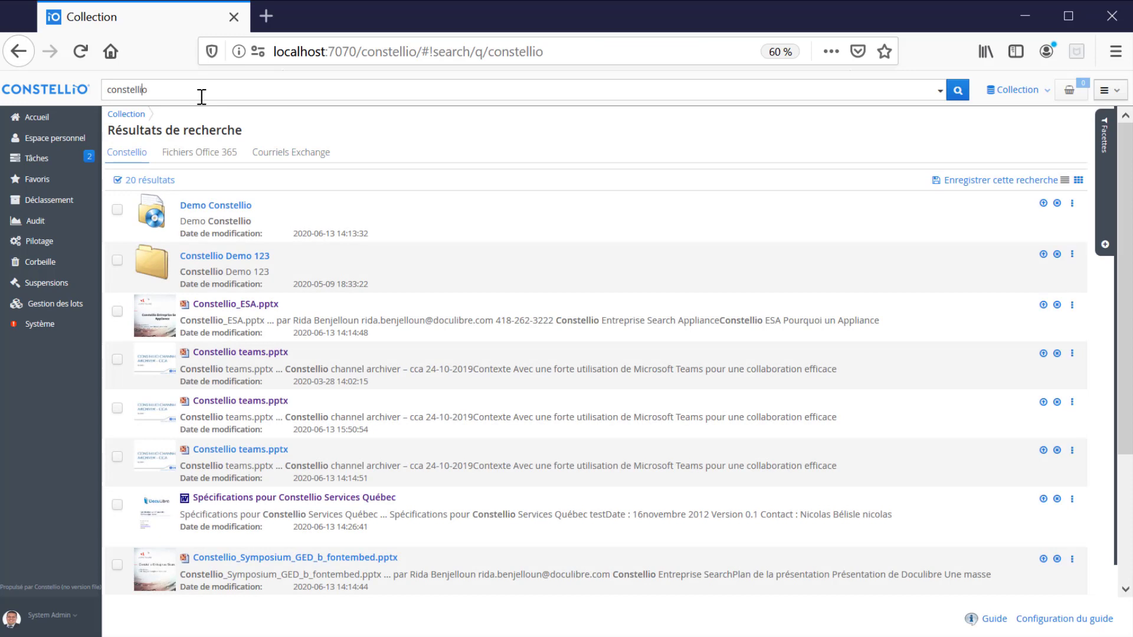
pyautogui.press('BackSpace')
pyautogui.press('Return')
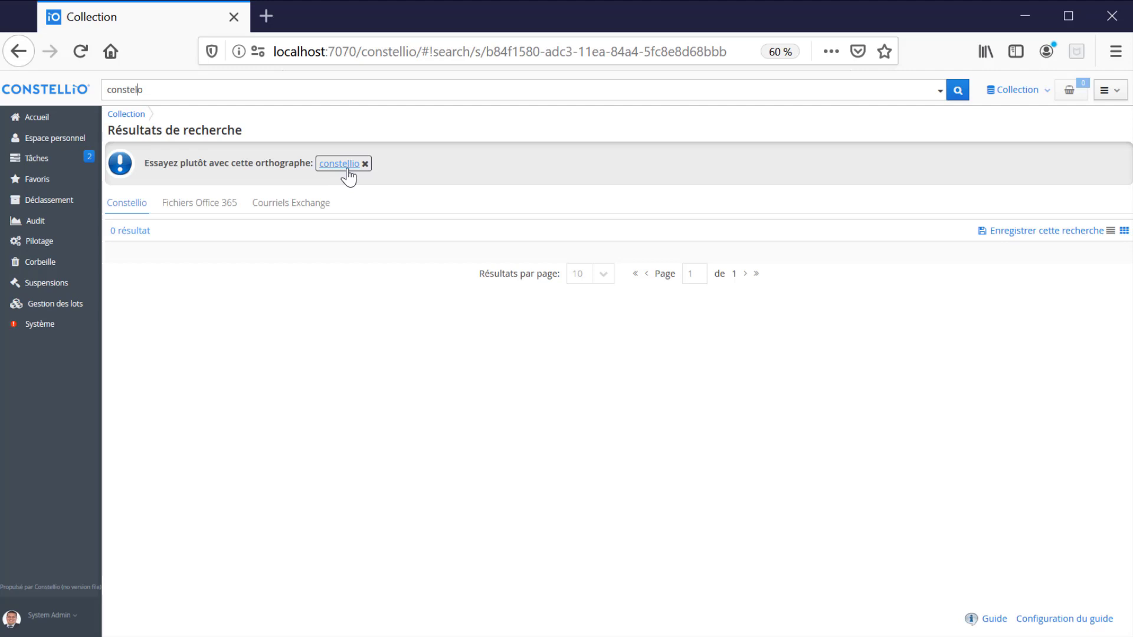
pyautogui.click(340, 164)
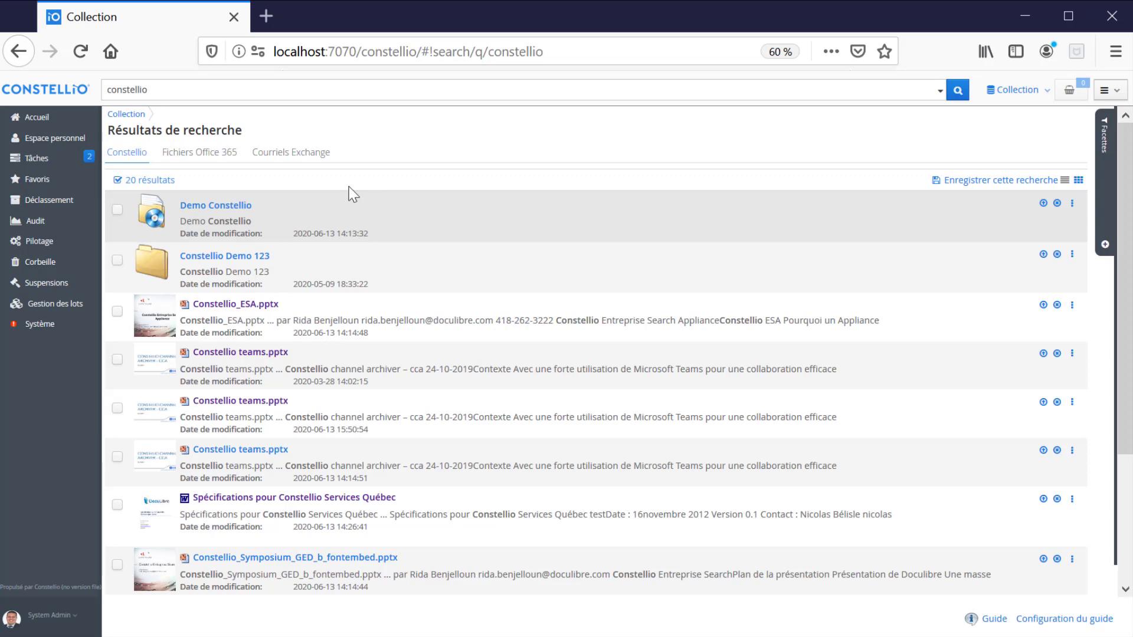
# - Replace the query with 'youtube' and show the Courriels Exchange results
pyautogui.doubleClick(141, 95)
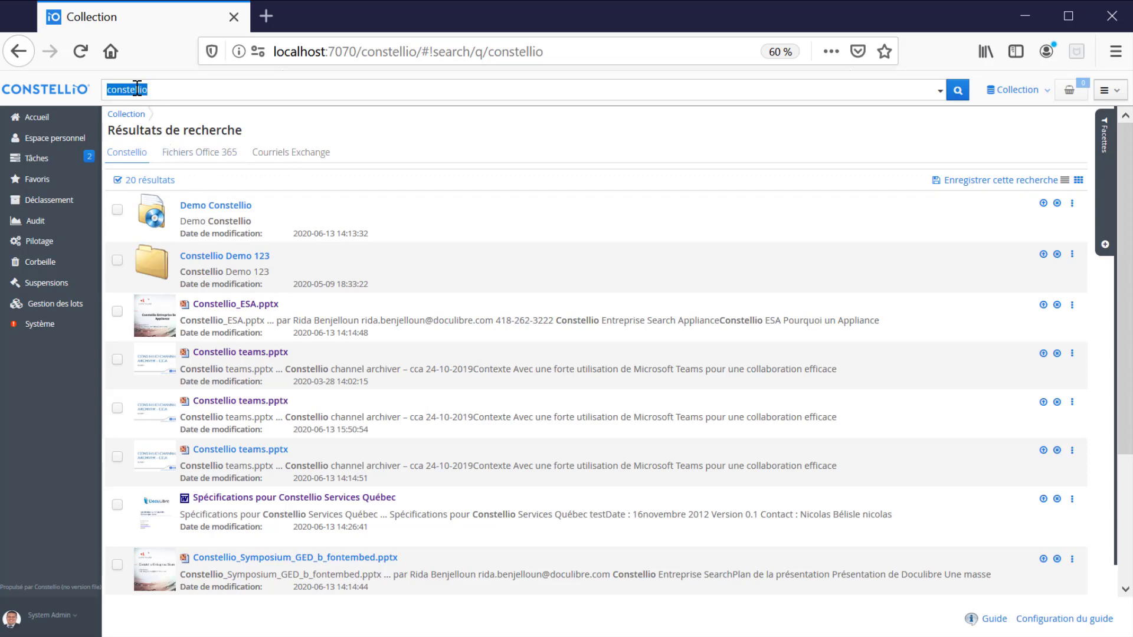
pyautogui.press('BackSpace')
pyautogui.write('youtube')
pyautogui.press('Return')
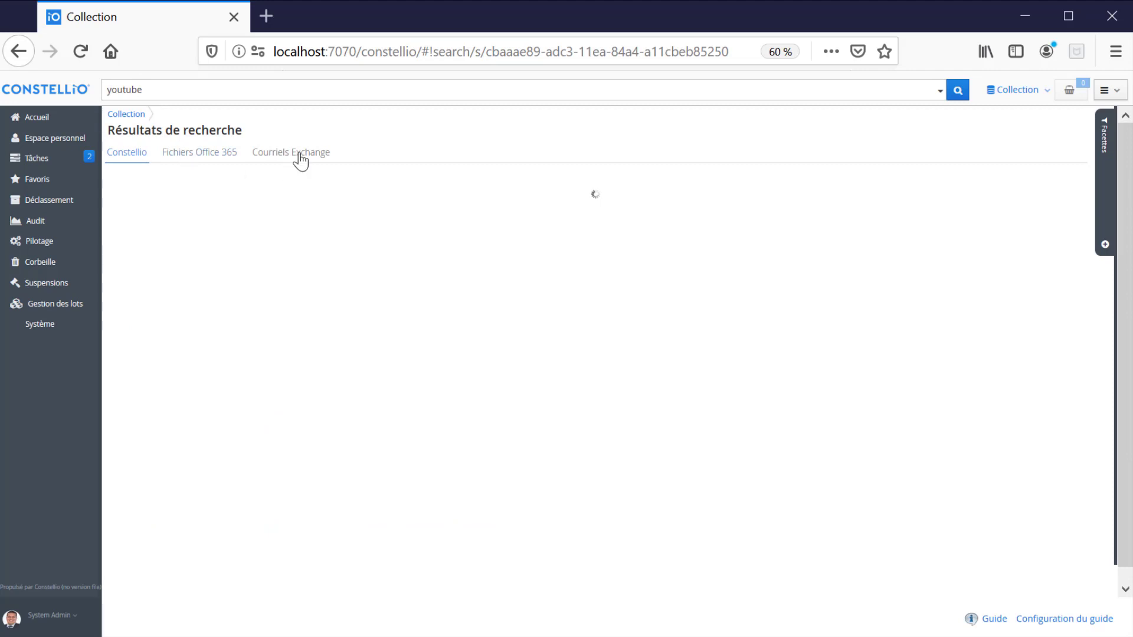
pyautogui.click(300, 155)
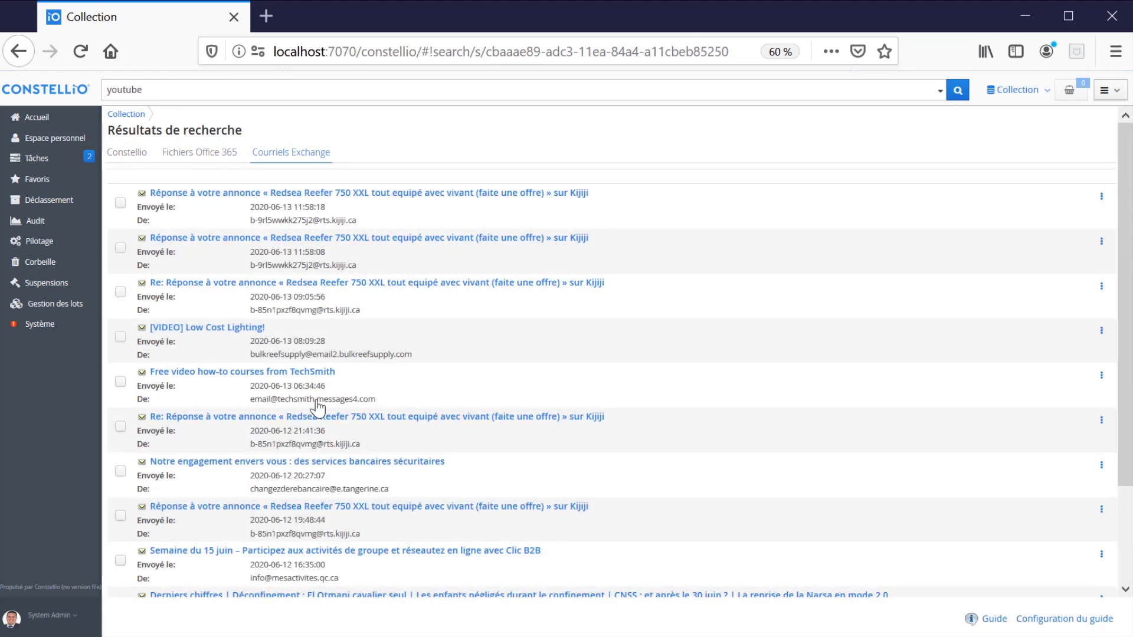
pyautogui.scroll(-1, 303, 273)
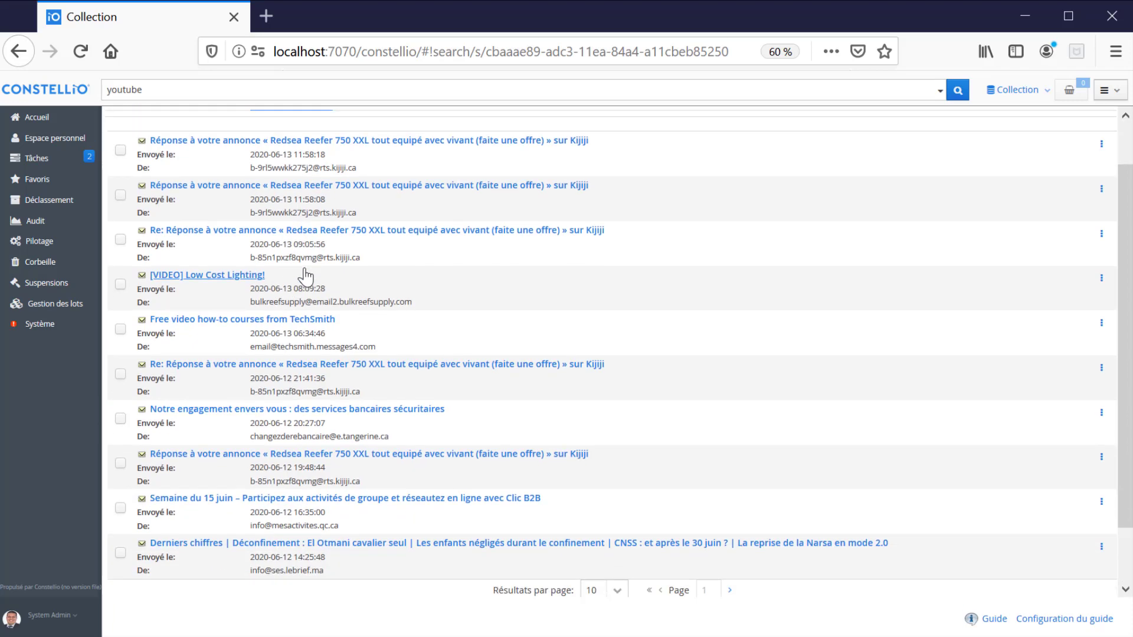
pyautogui.scroll(1, 306, 266)
pyautogui.scroll(-2, 304, 260)
pyautogui.scroll(2, 301, 266)
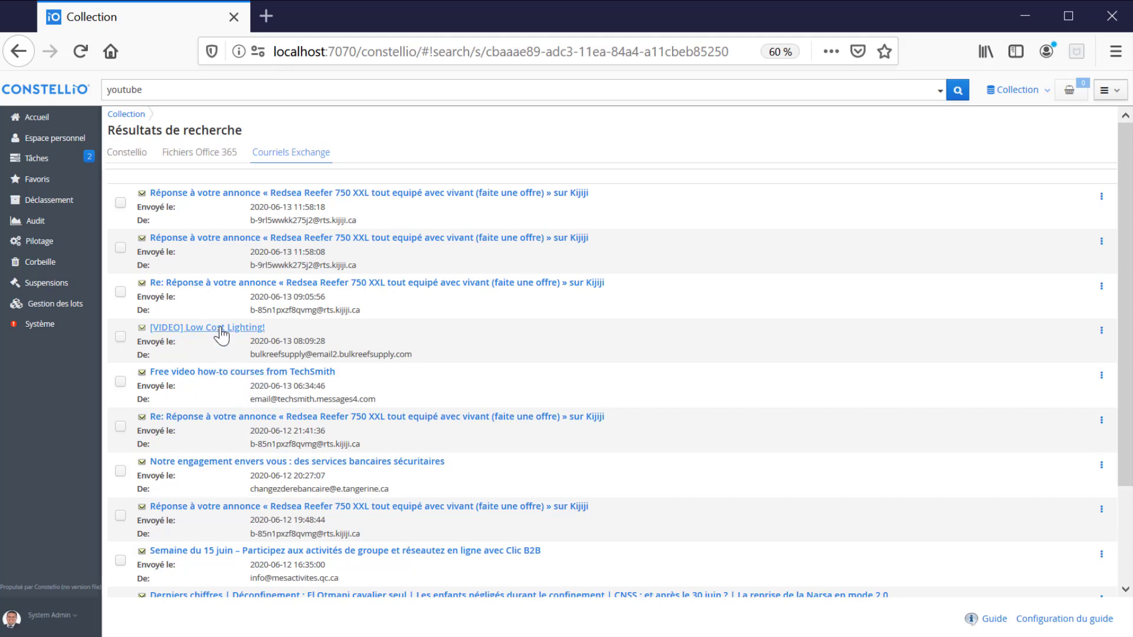
# - Preview the [VIDEO] Low Cost Lighting! email, then go to the Accueil home page
pyautogui.click(403, 328)
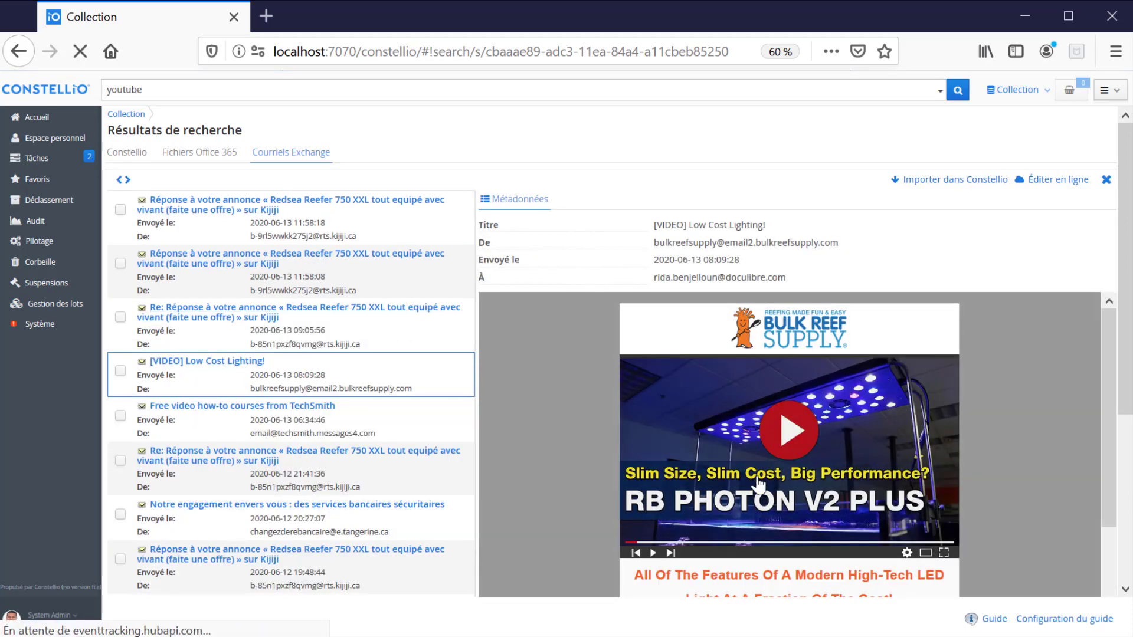
pyautogui.click(160, 90)
pyautogui.click(77, 123)
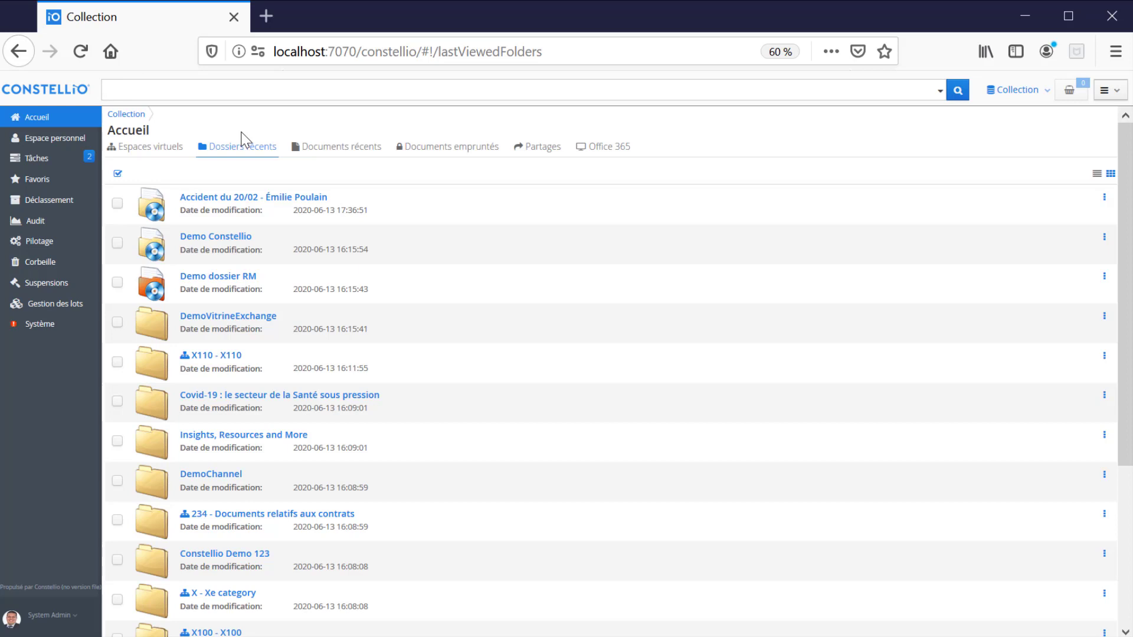
# - Search 'constellio' and elevate Spécifications pour Constellio Services Québec to the top result
pyautogui.write('constellio')
pyautogui.press('Return')
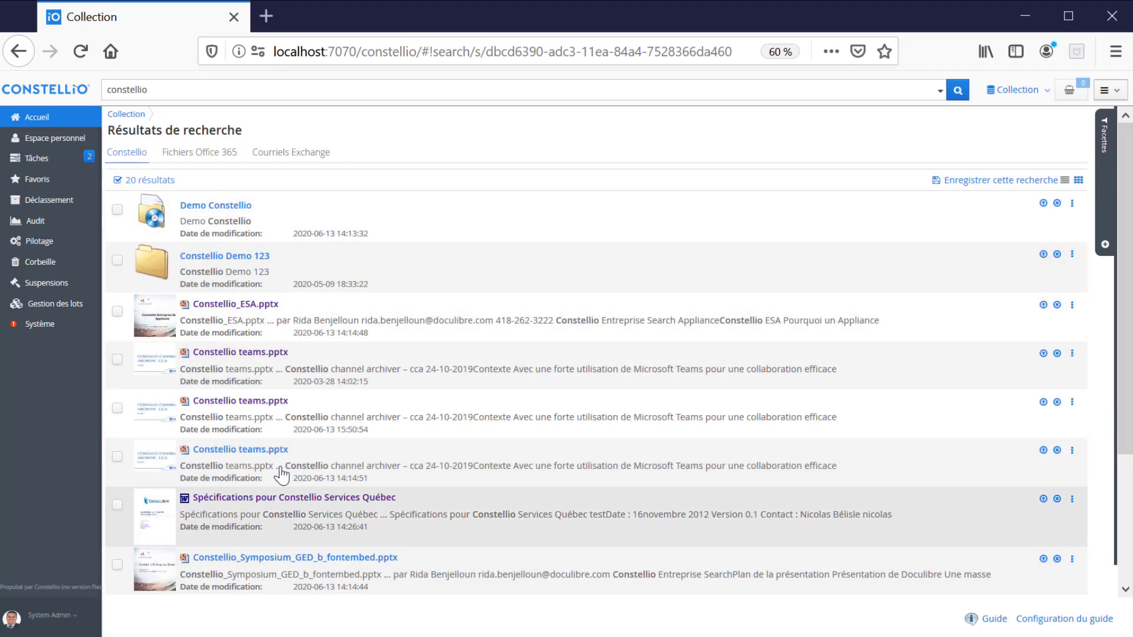
pyautogui.click(132, 93)
pyautogui.click(1044, 498)
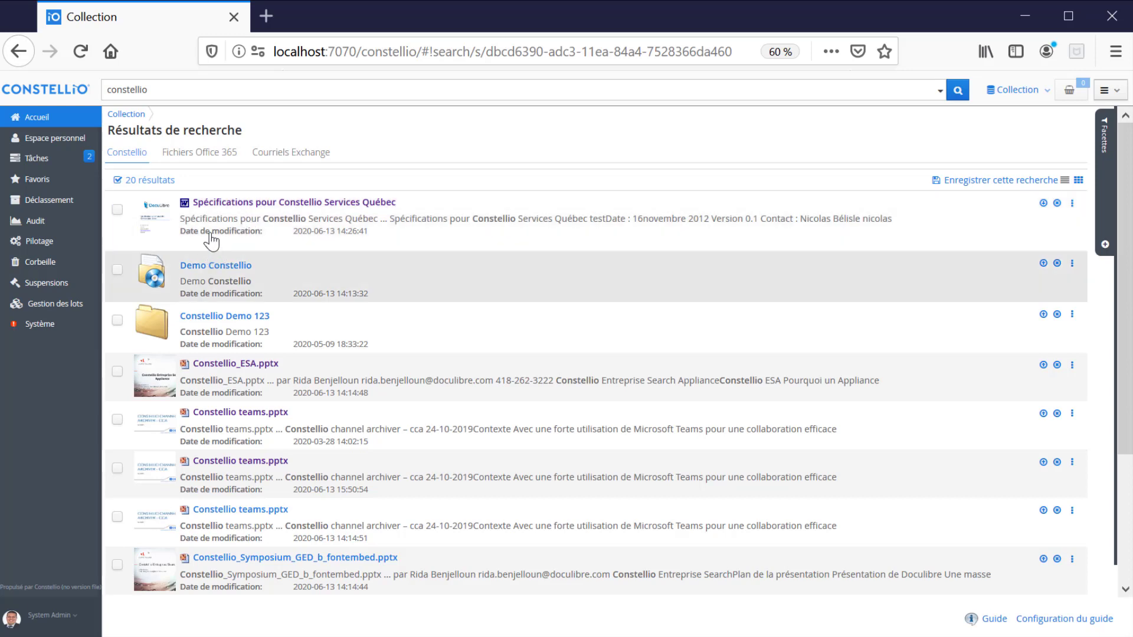
# - Run a search for 'engin', which returns no results
pyautogui.doubleClick(157, 91)
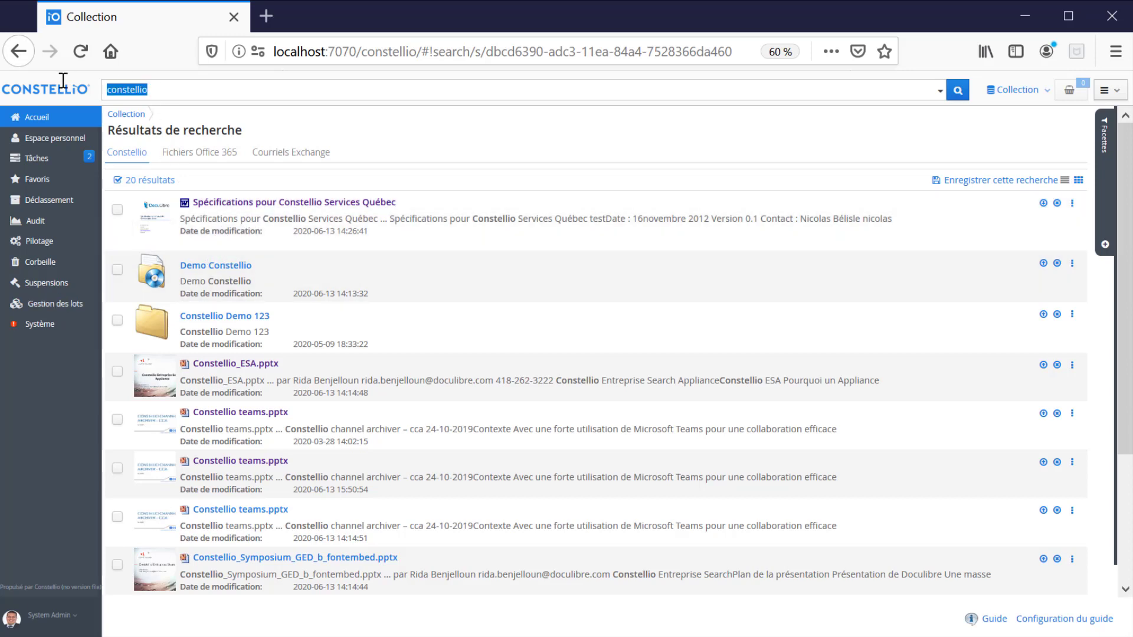
pyautogui.write('engin')
pyautogui.press('Return')
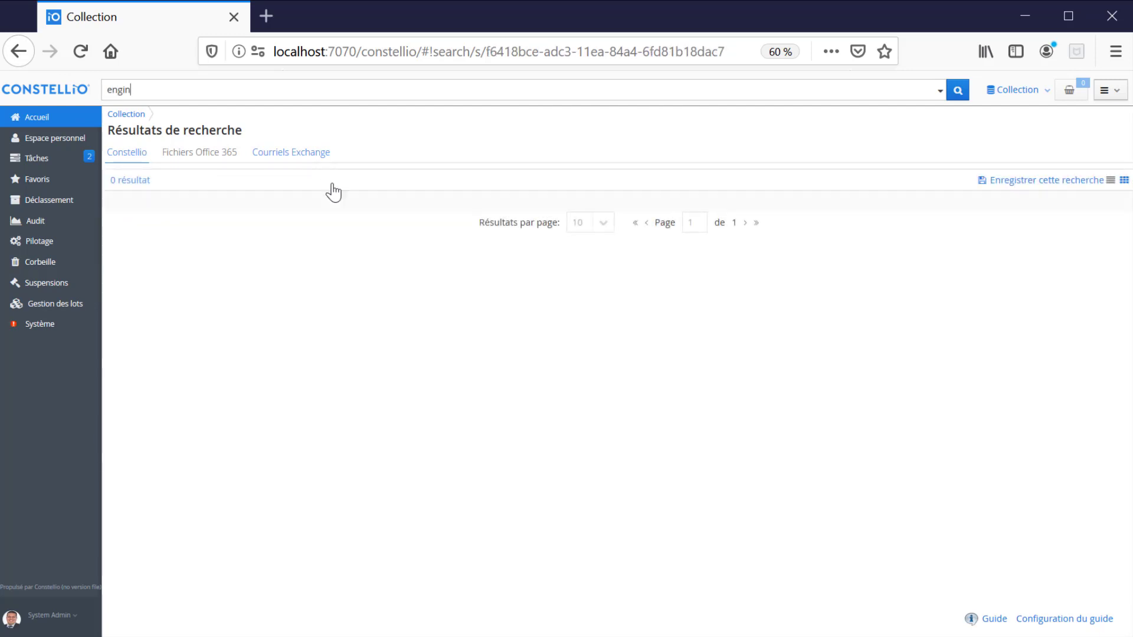
# - Show search statistics for the most popular queries without results
pyautogui.click(33, 242)
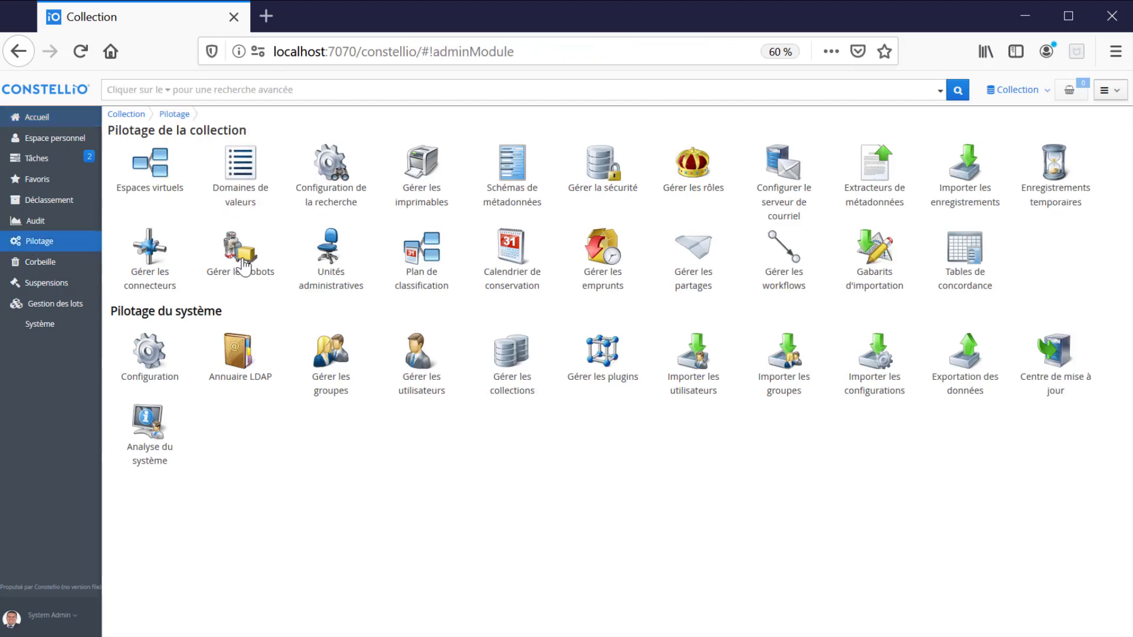
pyautogui.click(324, 177)
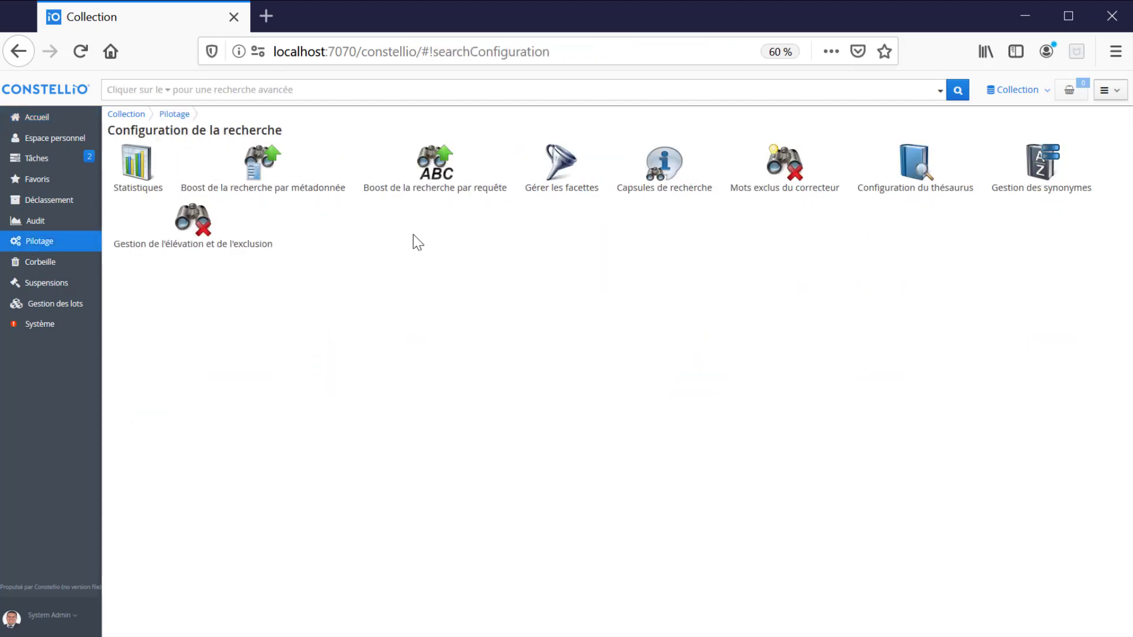
pyautogui.click(153, 177)
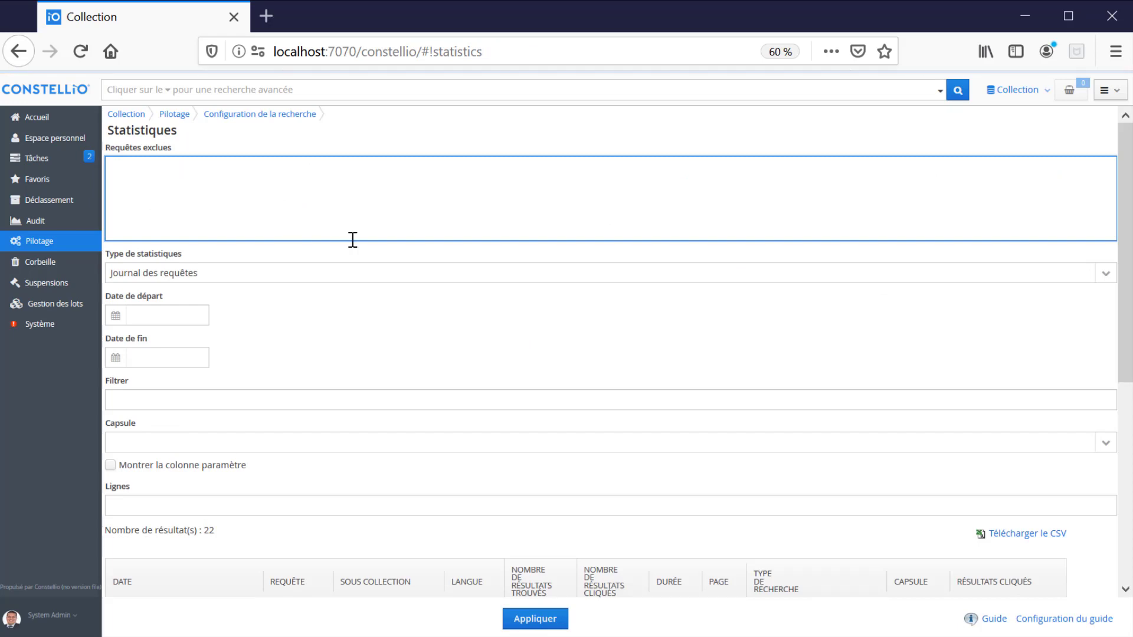
pyautogui.click(1105, 275)
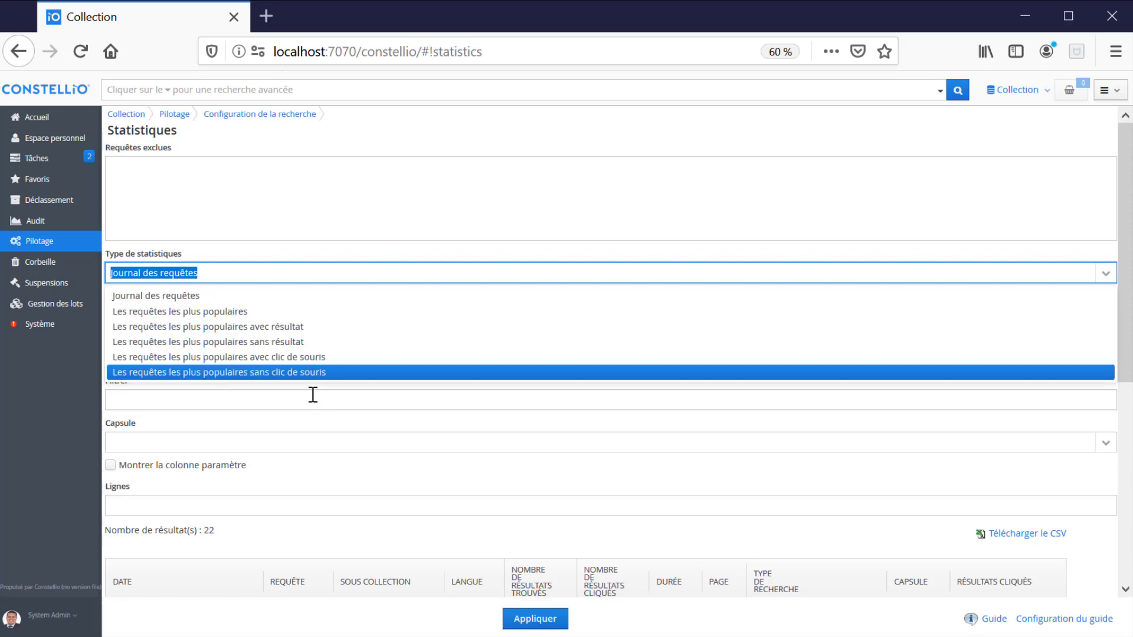
pyautogui.click(267, 342)
pyautogui.click(546, 621)
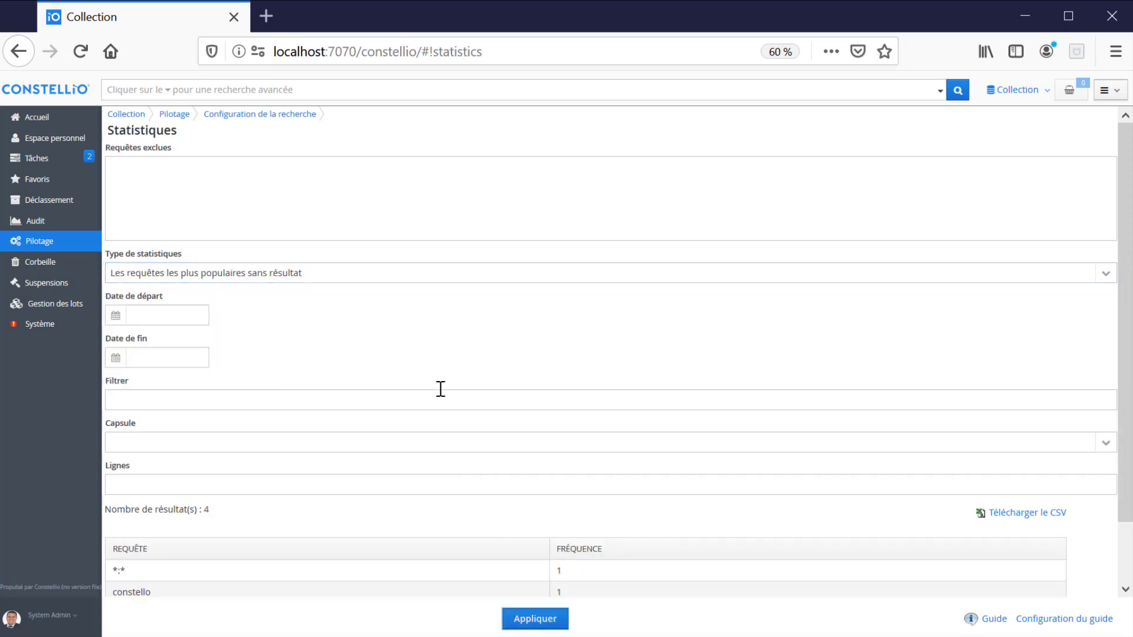
pyautogui.scroll(-2, 480, 357)
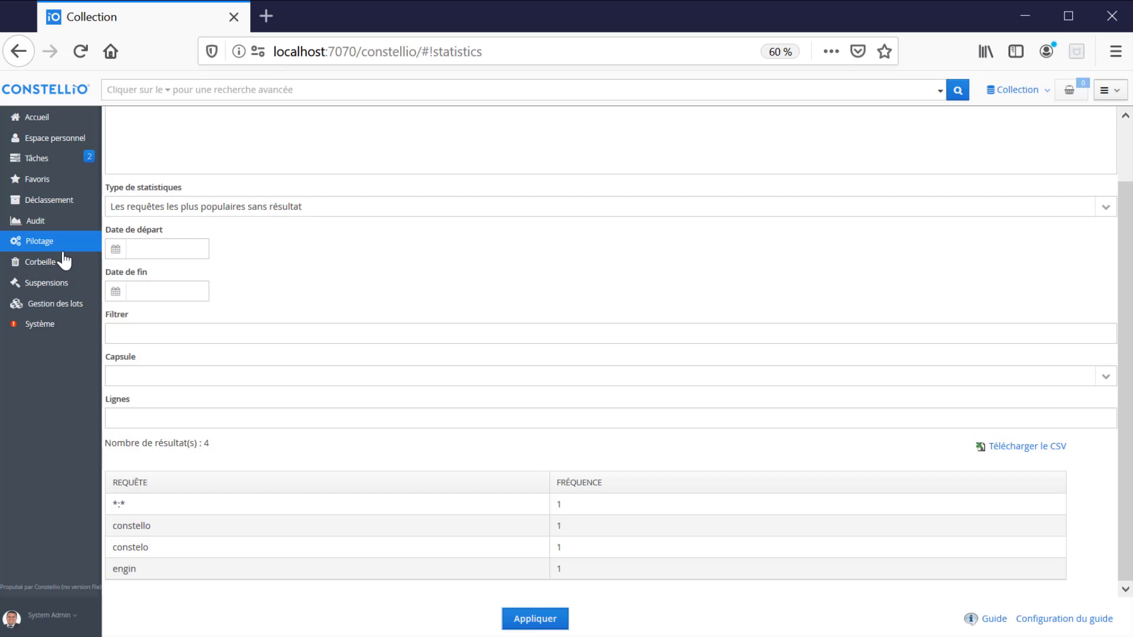
# - Add the synonym pair 'engin moteur' in the search configuration and save it
pyautogui.click(65, 243)
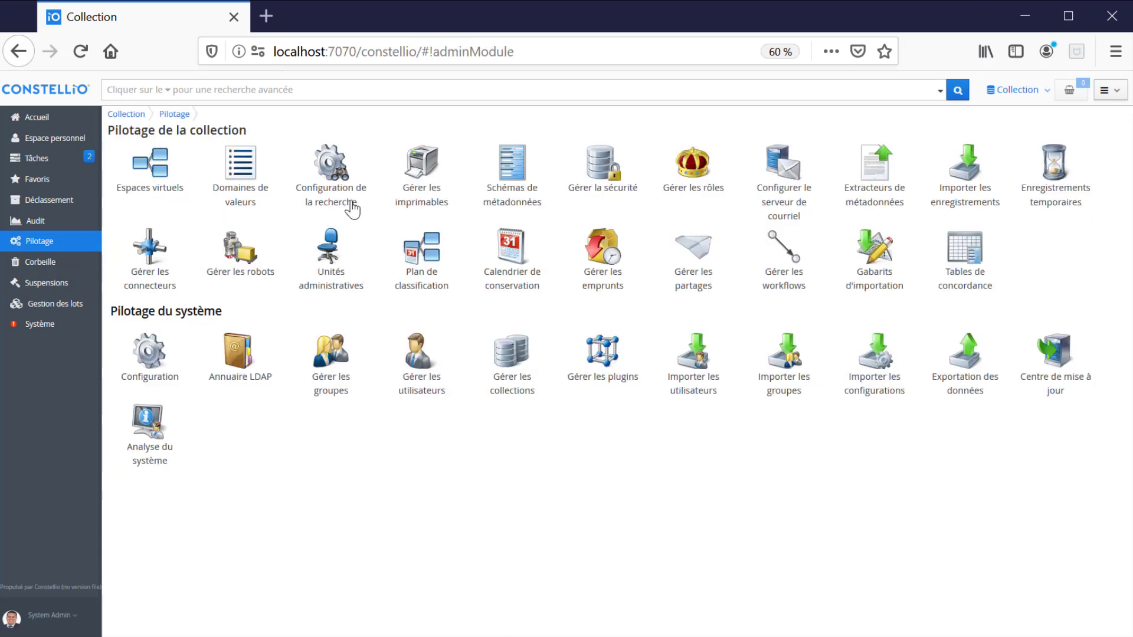
pyautogui.click(343, 177)
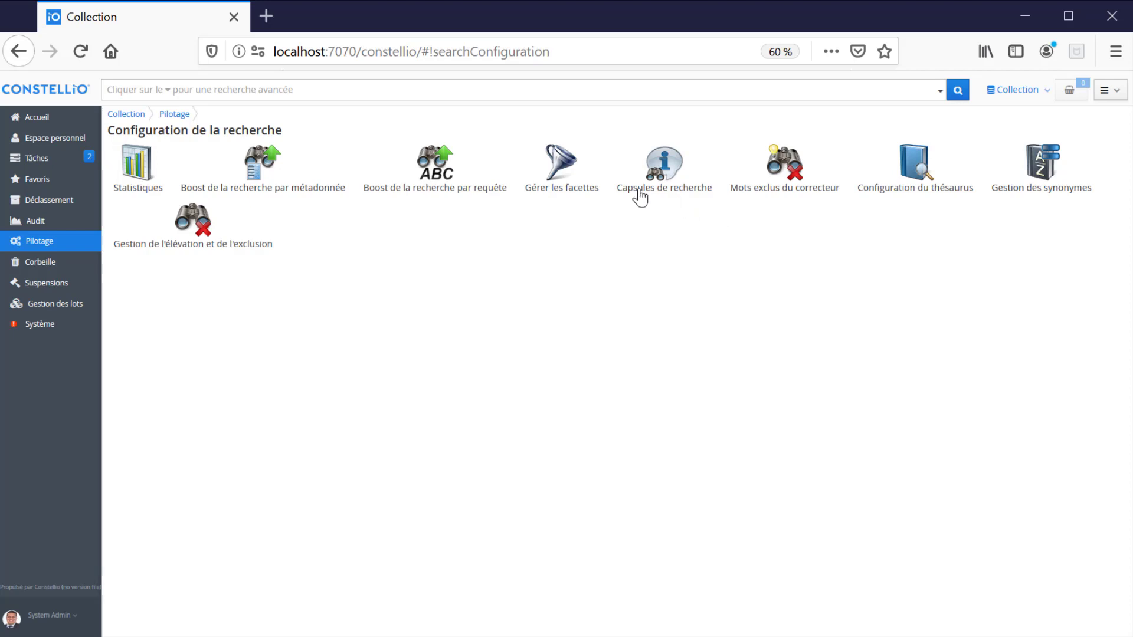
pyautogui.click(1032, 178)
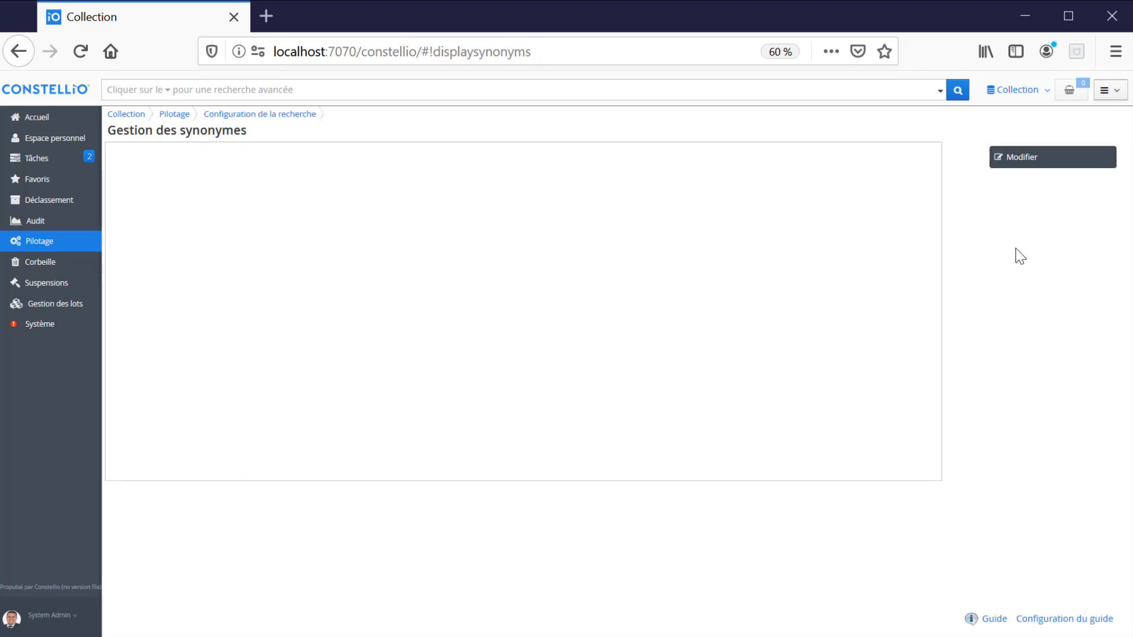
pyautogui.click(1015, 158)
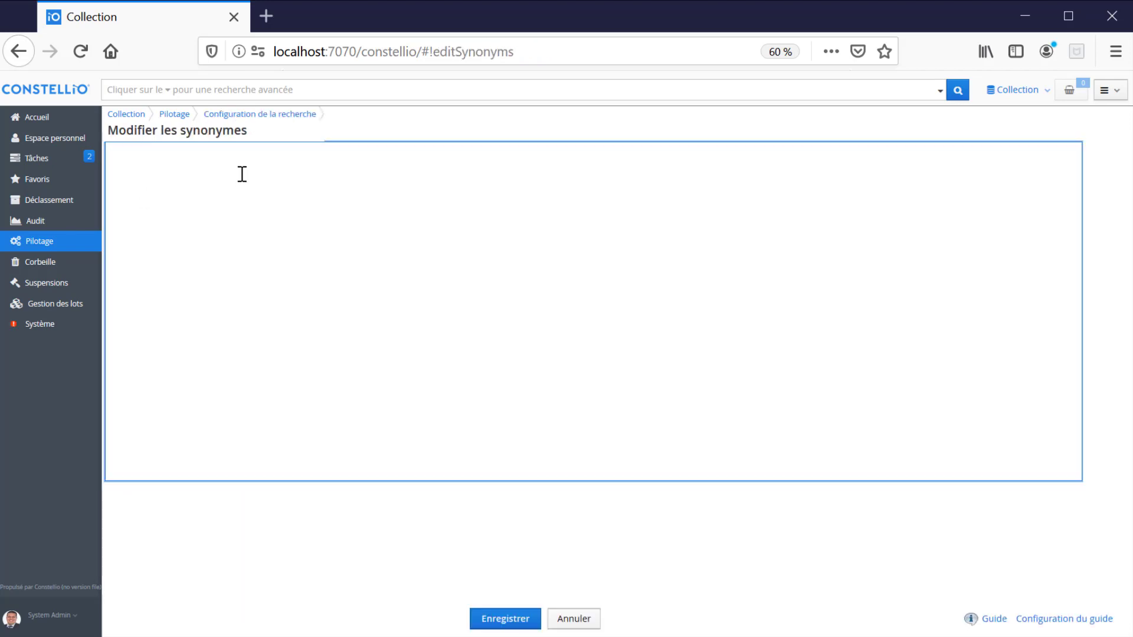
pyautogui.write('engin moteur')
pyautogui.click(506, 617)
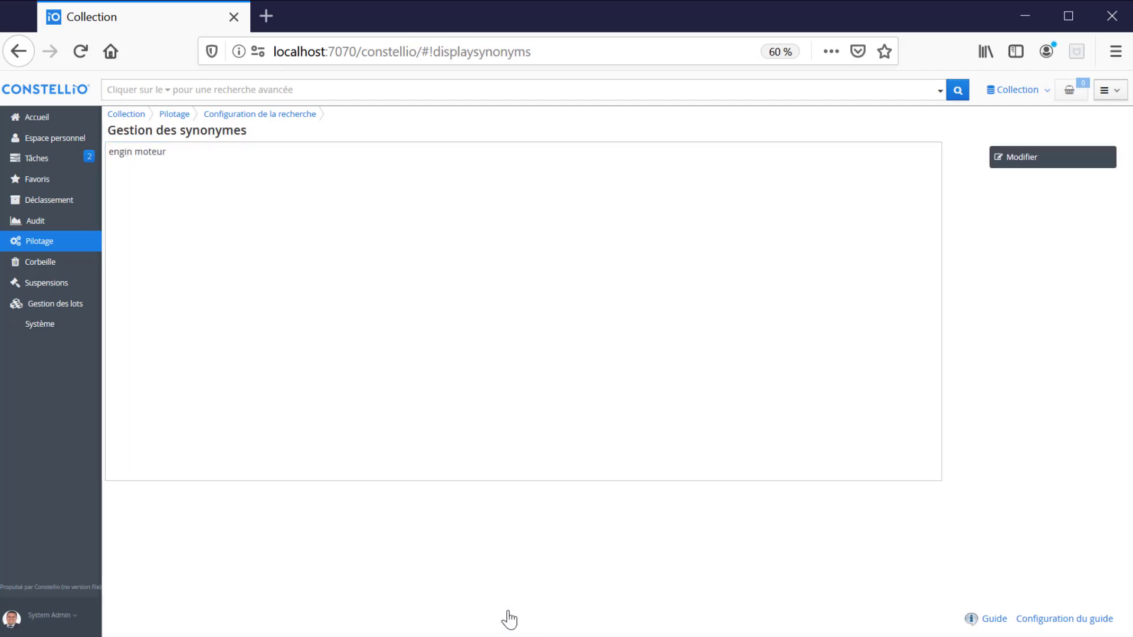
# - Search 'engin' again to get 7 results that include moteur matches
pyautogui.click(132, 92)
pyautogui.write('engin')
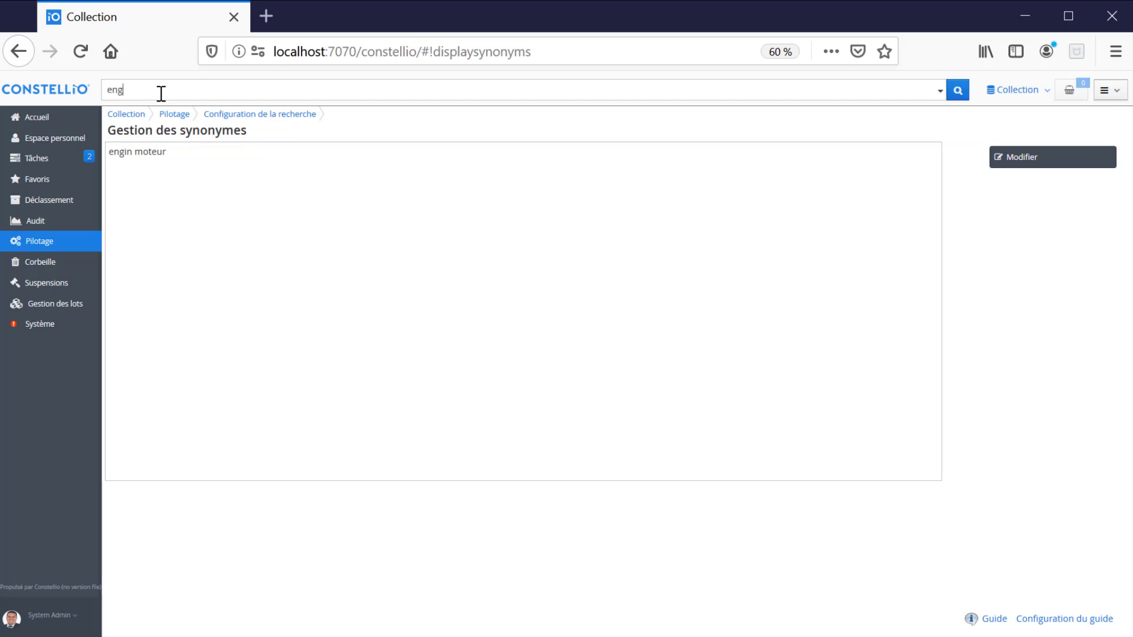
pyautogui.press('Return')
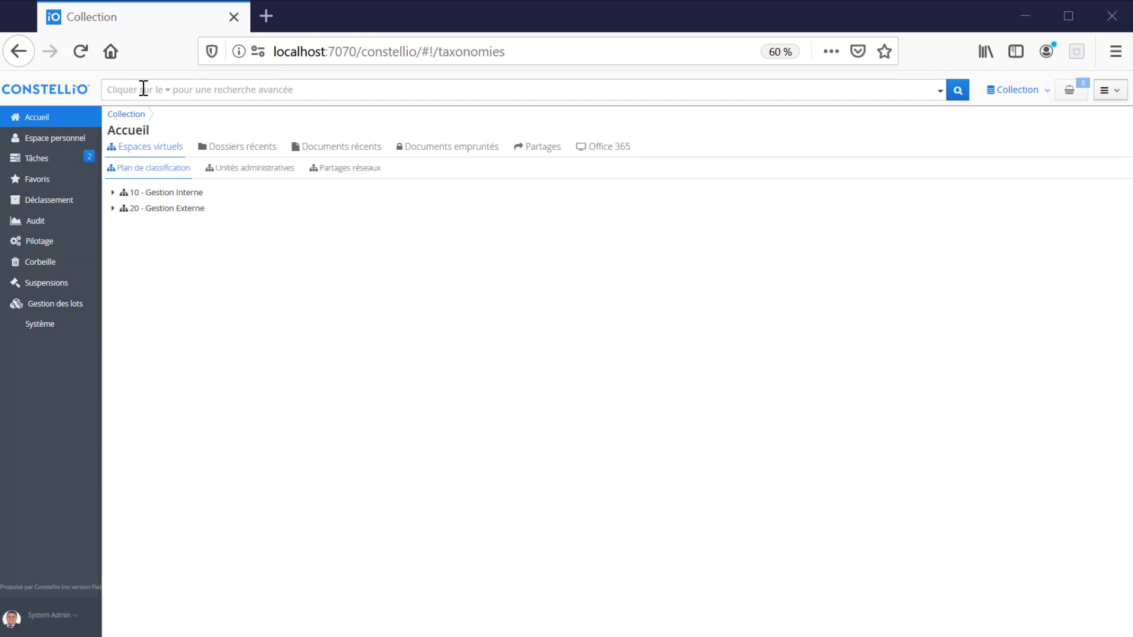
# - Run a simple search for 'quebec'
pyautogui.click(144, 89)
pyautogui.write('quebec')
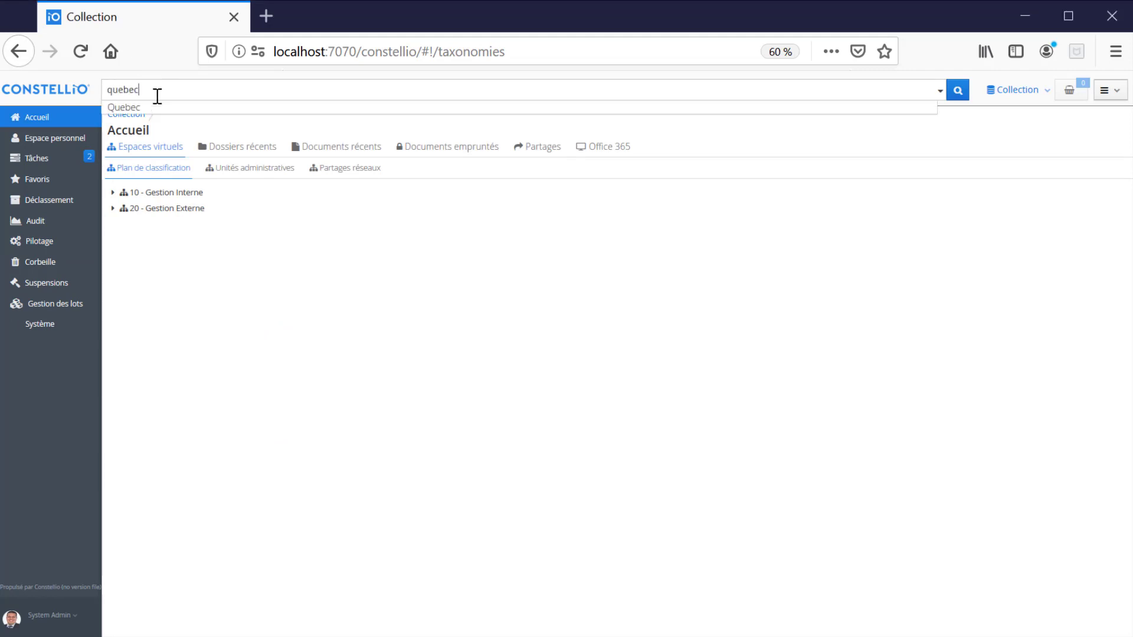
pyautogui.press('Return')
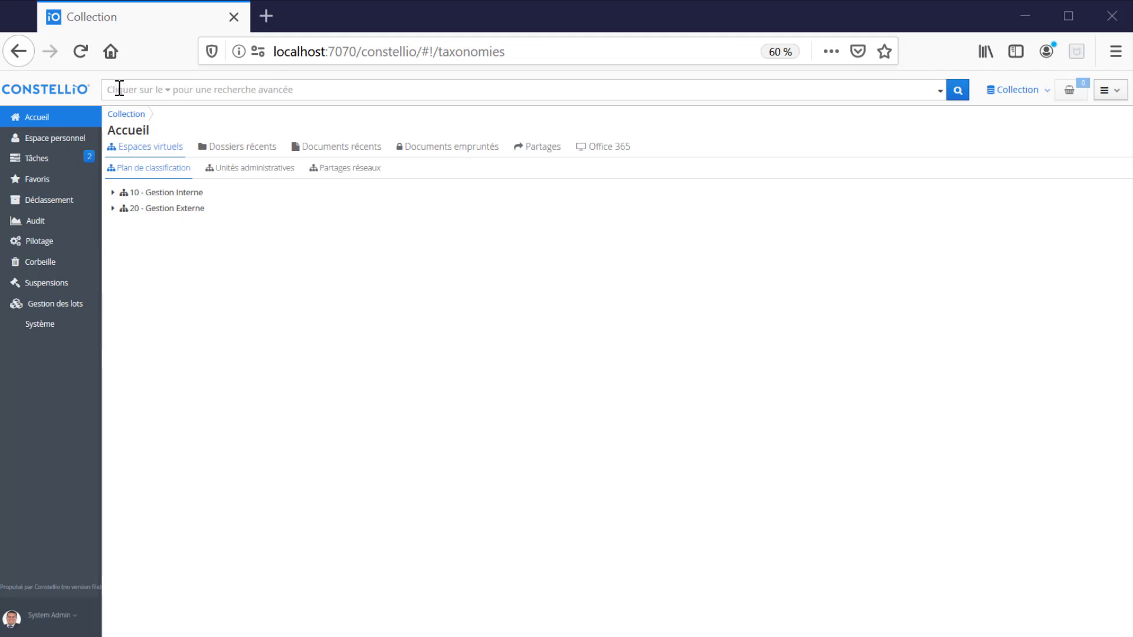
# - Search for 'cheval', which returns only the Chevaux folder
pyautogui.click(120, 89)
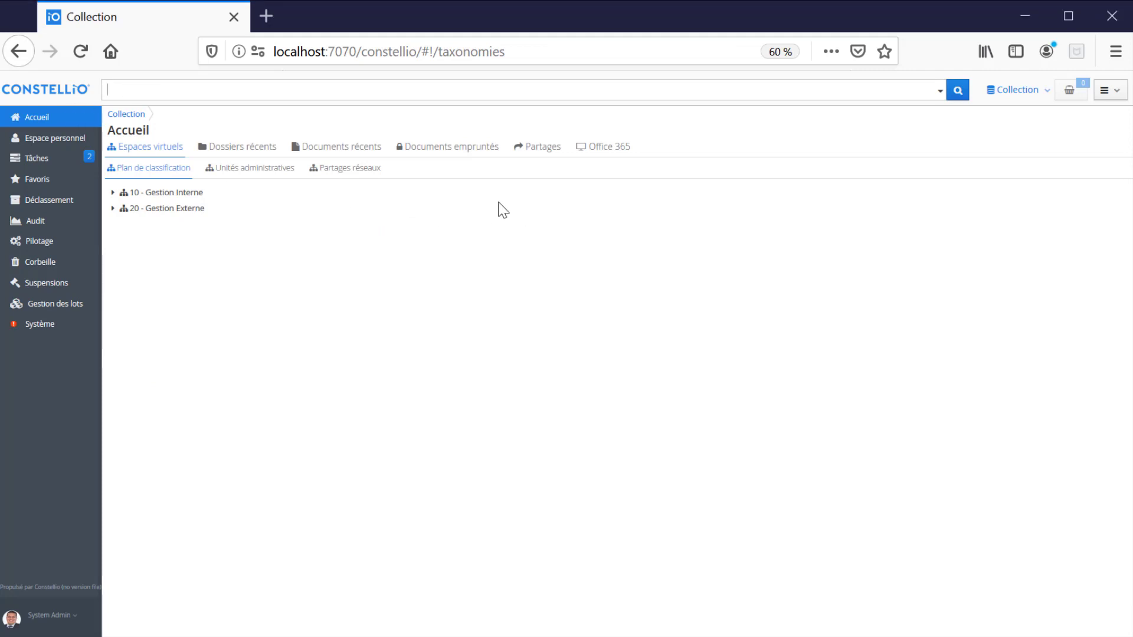
pyautogui.write('cheval')
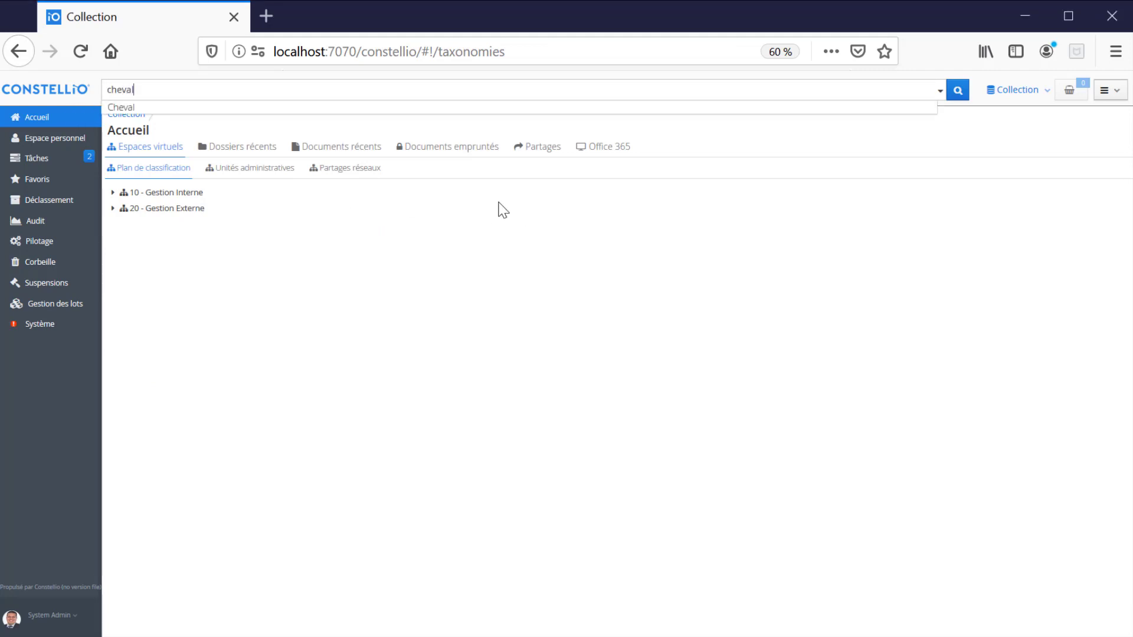
pyautogui.press('Return')
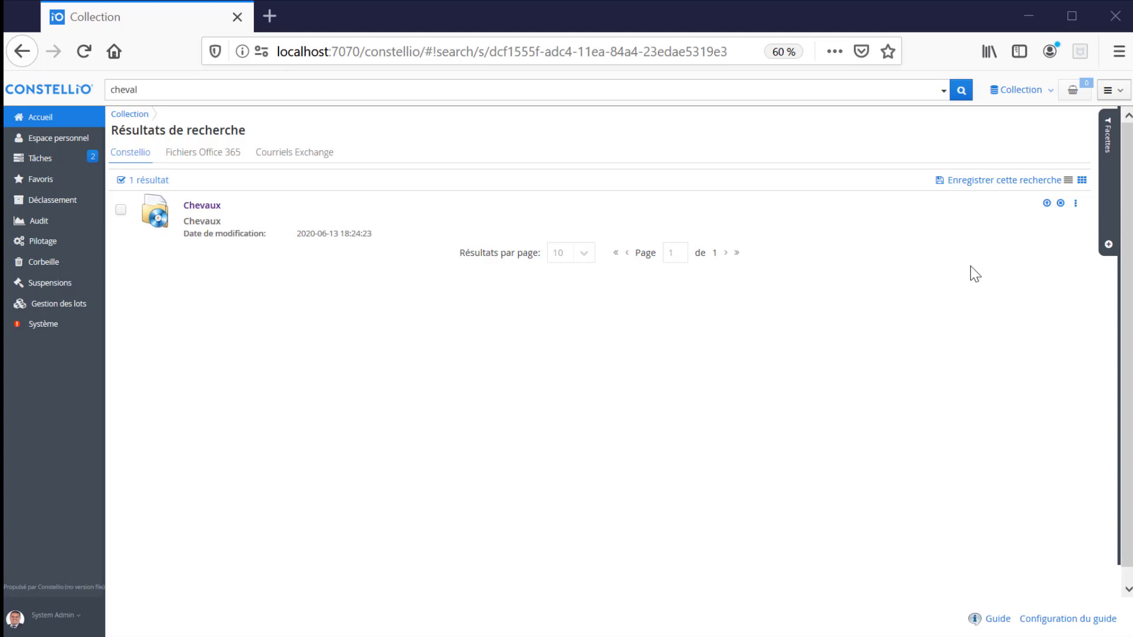
# - Review the save-search sharing options (all users, specific groups and users) and close without saving
pyautogui.click(990, 181)
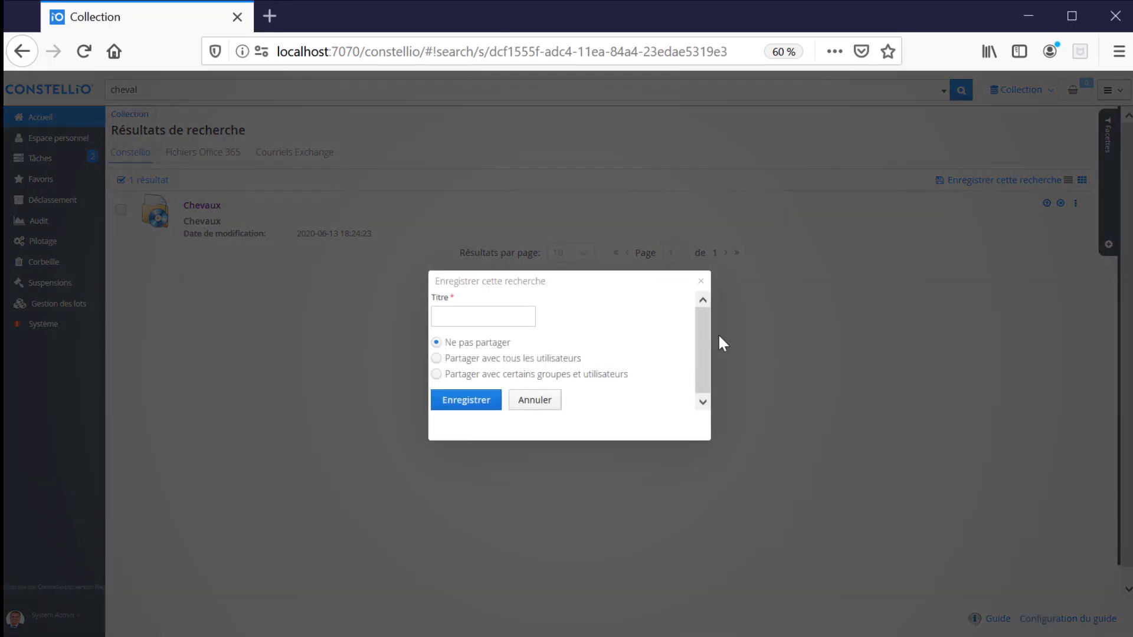
pyautogui.click(458, 319)
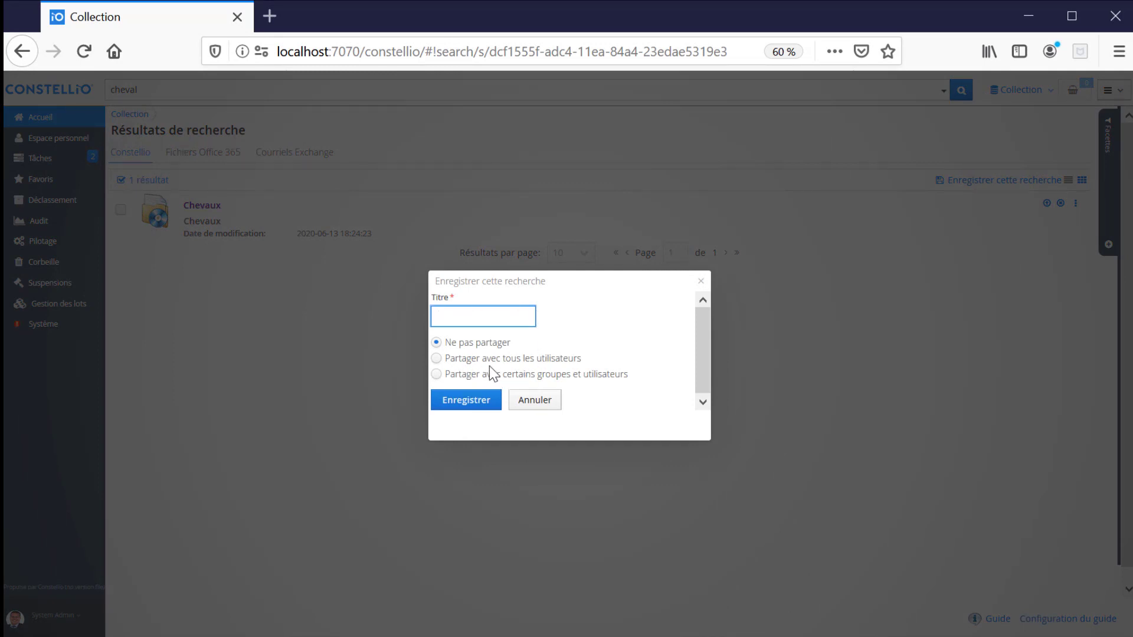
pyautogui.click(436, 358)
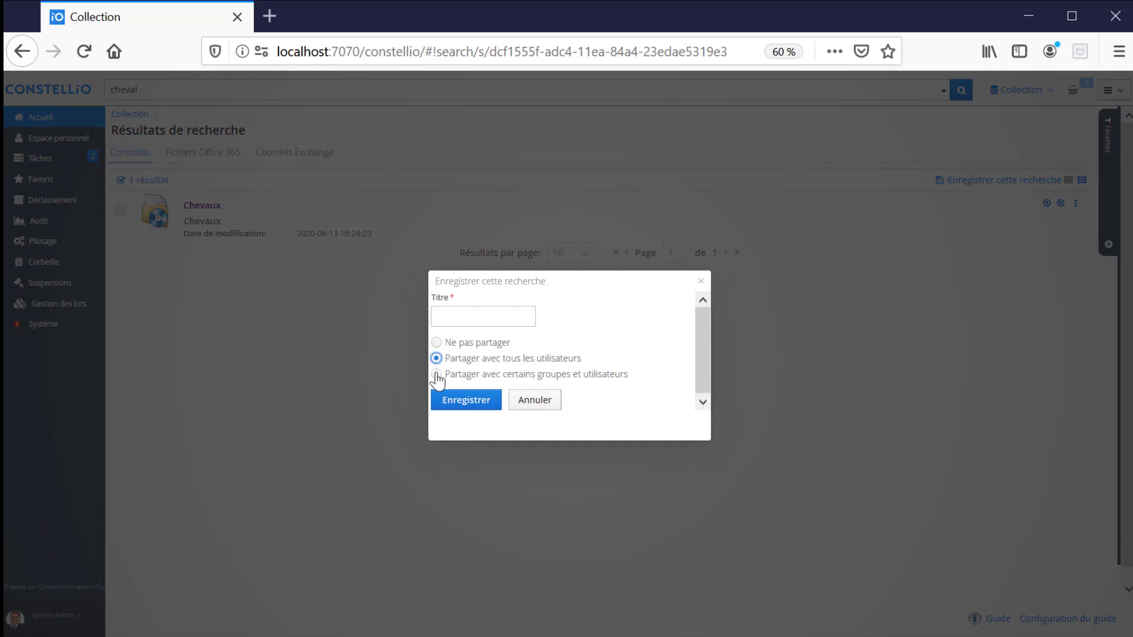
pyautogui.click(436, 374)
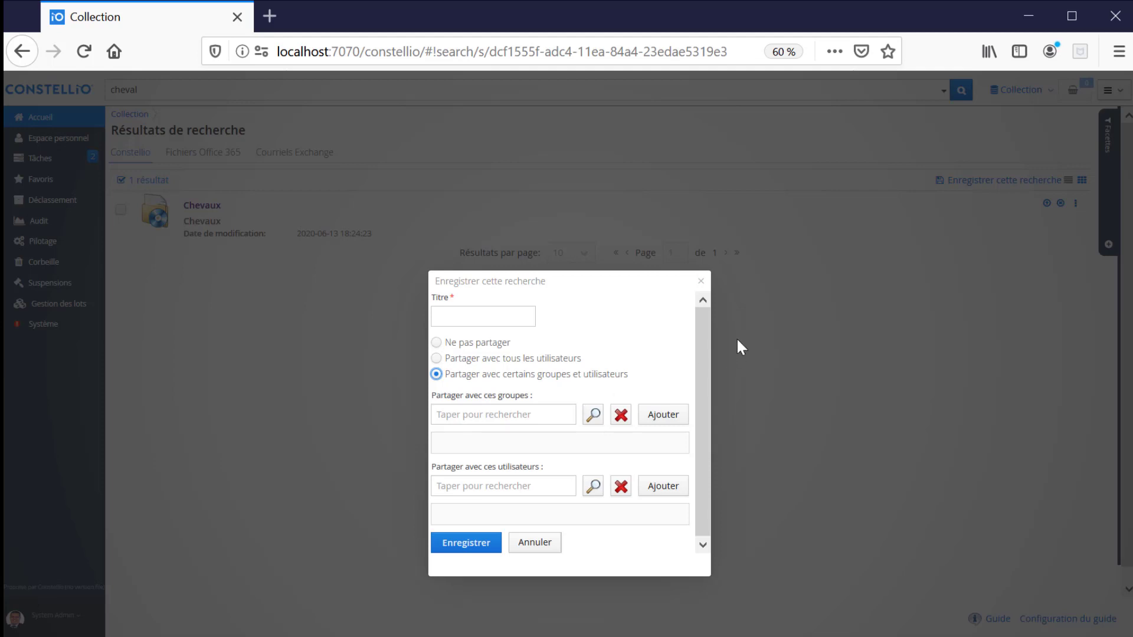
pyautogui.click(703, 282)
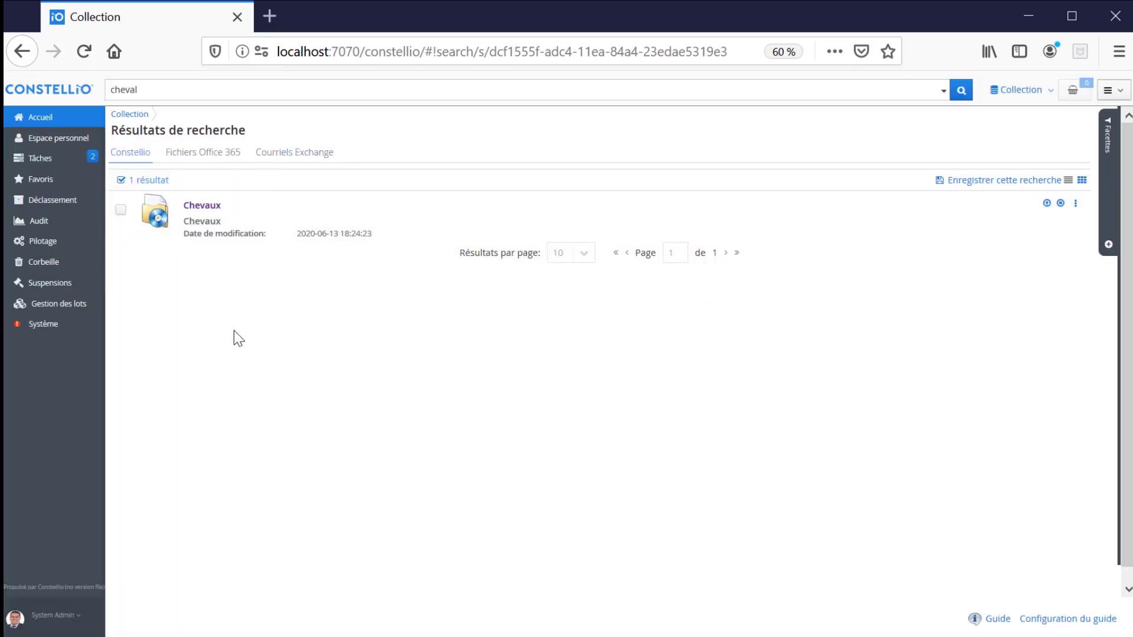
# - Clear the 'cheval' query and bring up the advanced search criteria
pyautogui.moveTo(149, 89); pyautogui.dragTo(89, 68)
pyautogui.press('BackSpace')
pyautogui.click(944, 92)
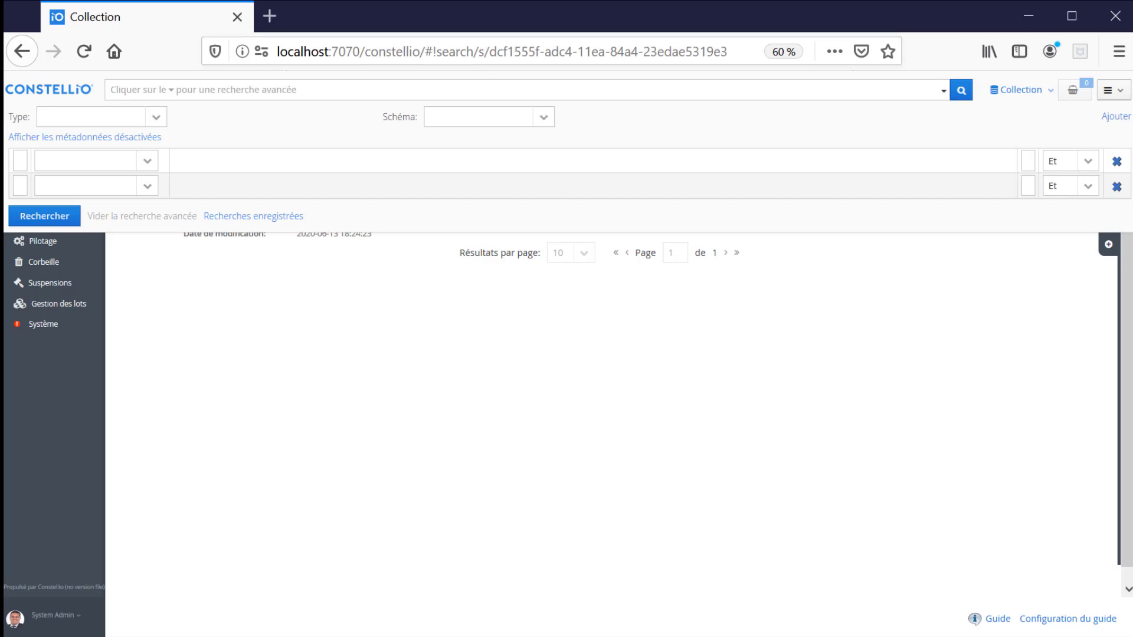
# - Run an advanced search with Type set to Dossier, then show the facets for the 130 results
pyautogui.click(70, 110)
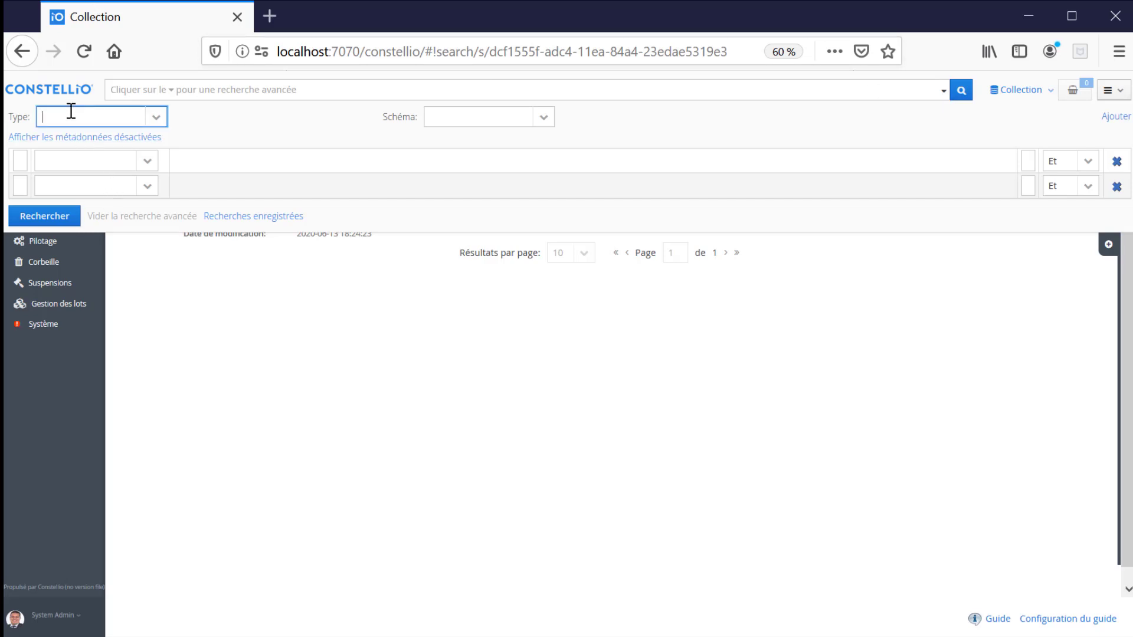
pyautogui.write('d')
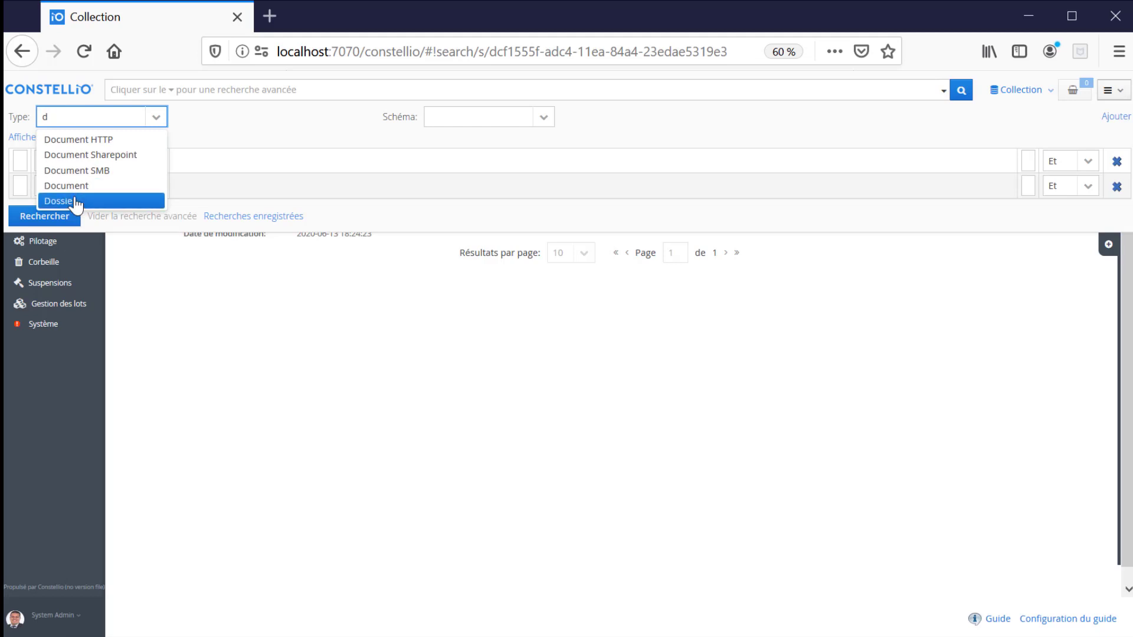
pyautogui.click(74, 201)
pyautogui.click(65, 215)
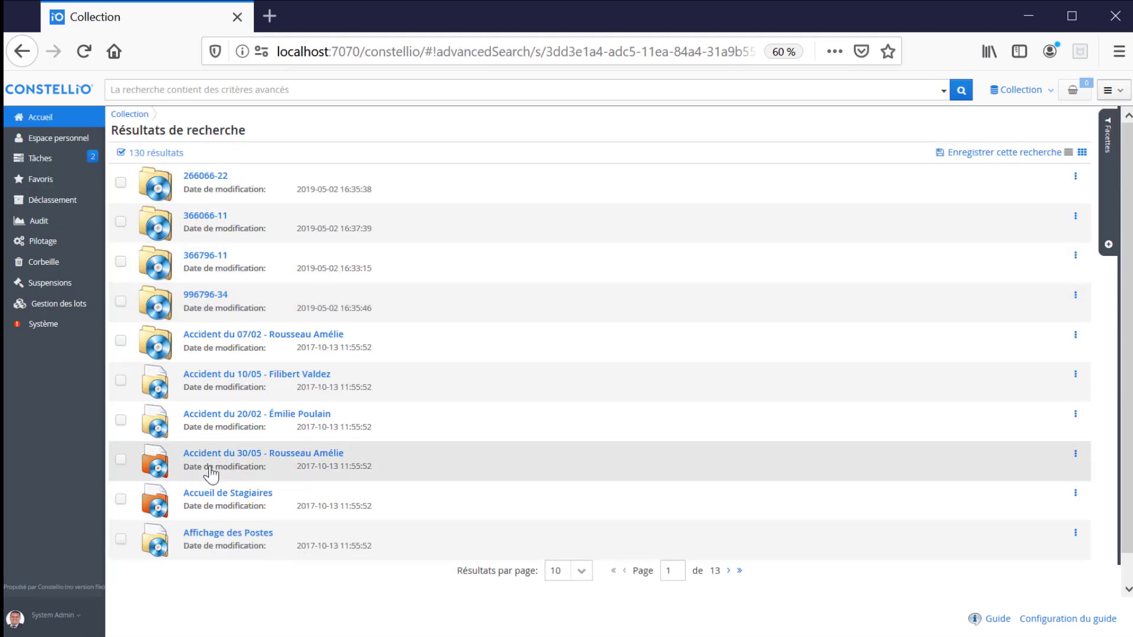
pyautogui.click(1105, 177)
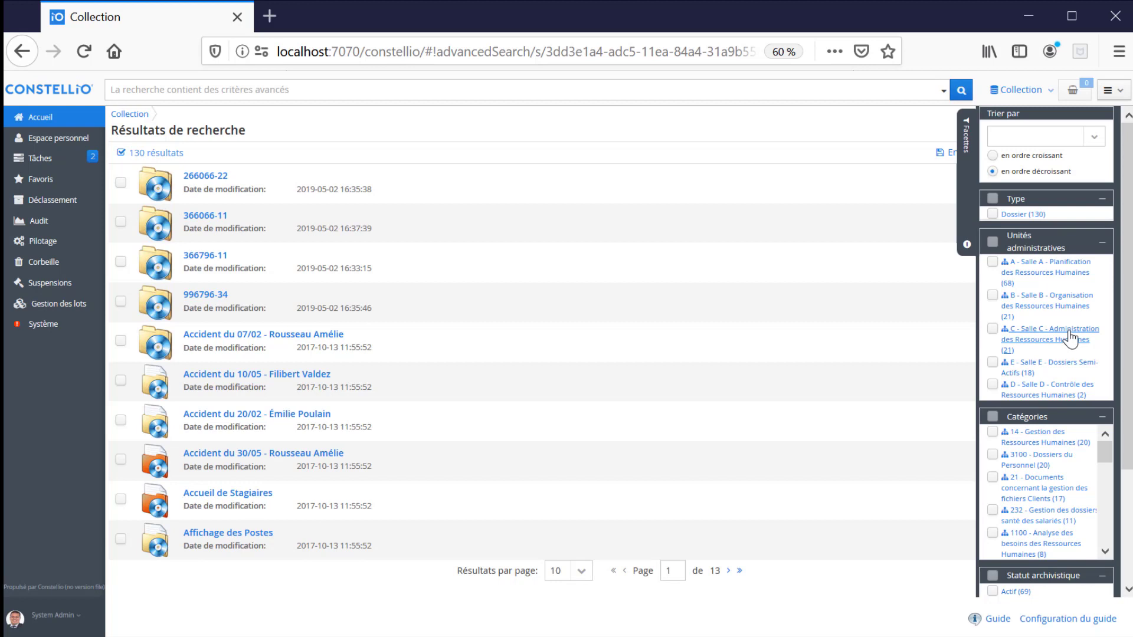
# - Apply the Salle A, category 21 client-file documents and Actif facets, leaving 7 folders
pyautogui.click(993, 263)
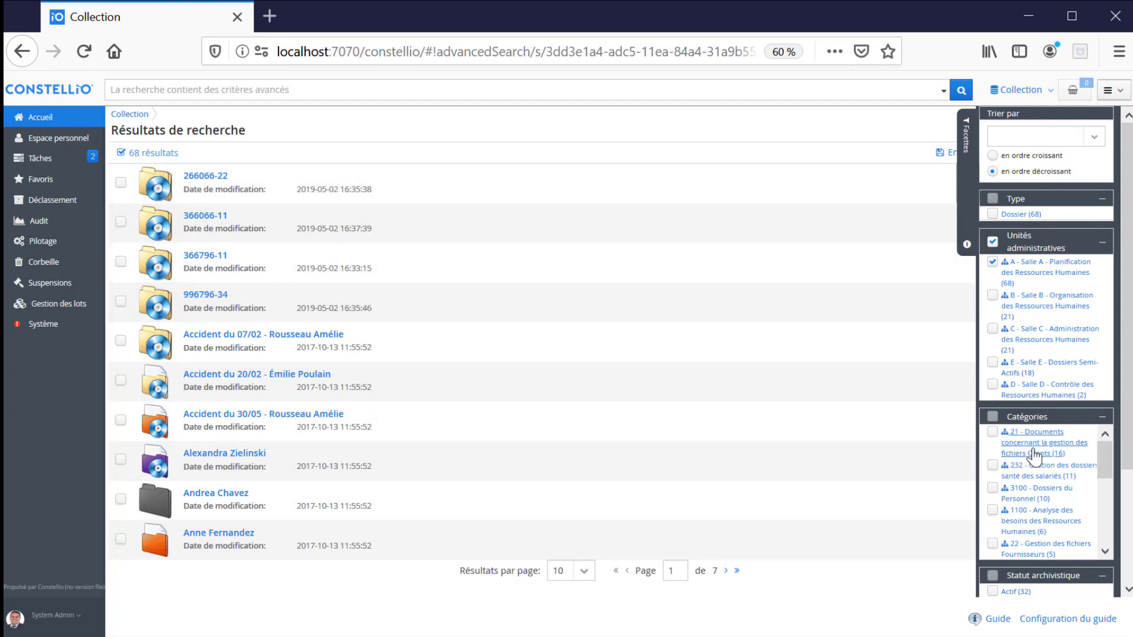
pyautogui.click(994, 432)
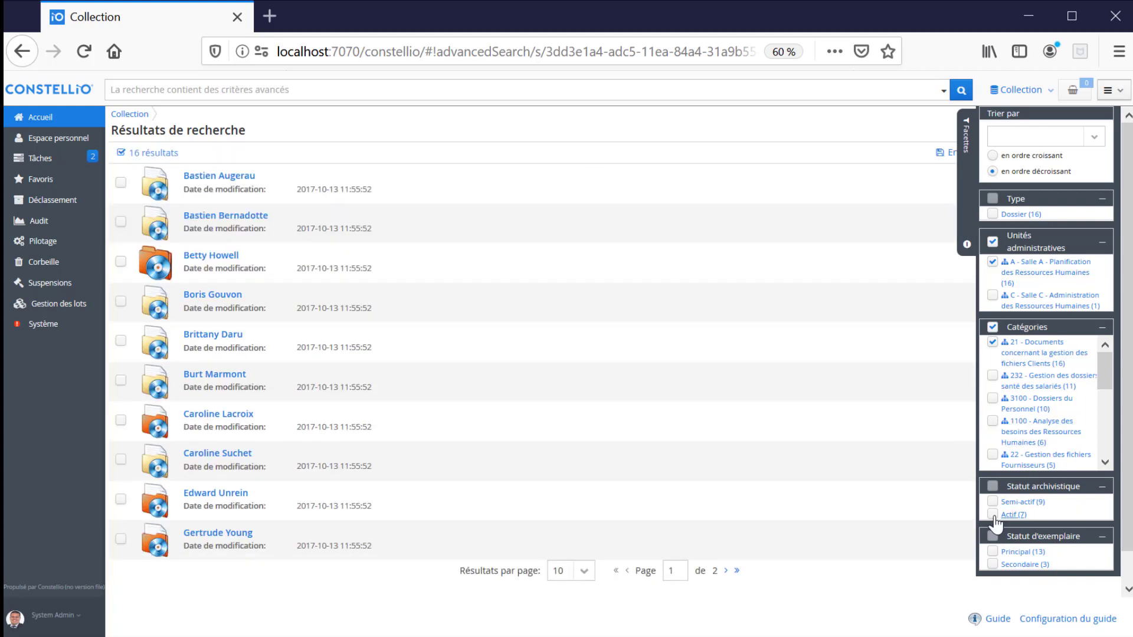
pyautogui.click(993, 515)
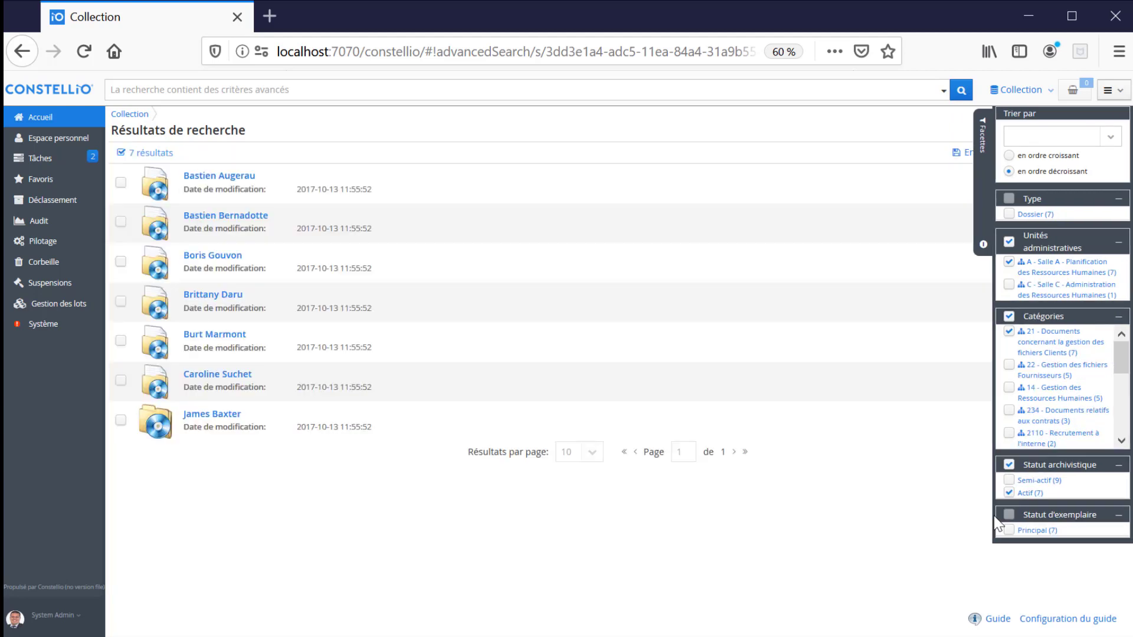
pyautogui.click(981, 197)
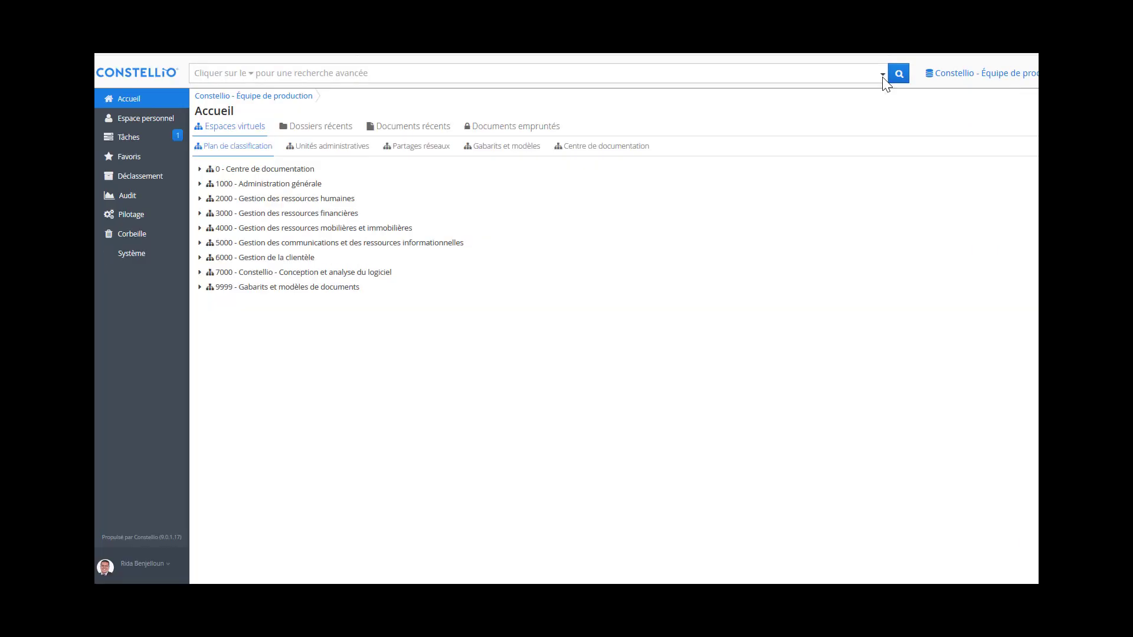
# - Start an advanced Dossier search with a Date d'ouverture criterion
pyautogui.click(882, 75)
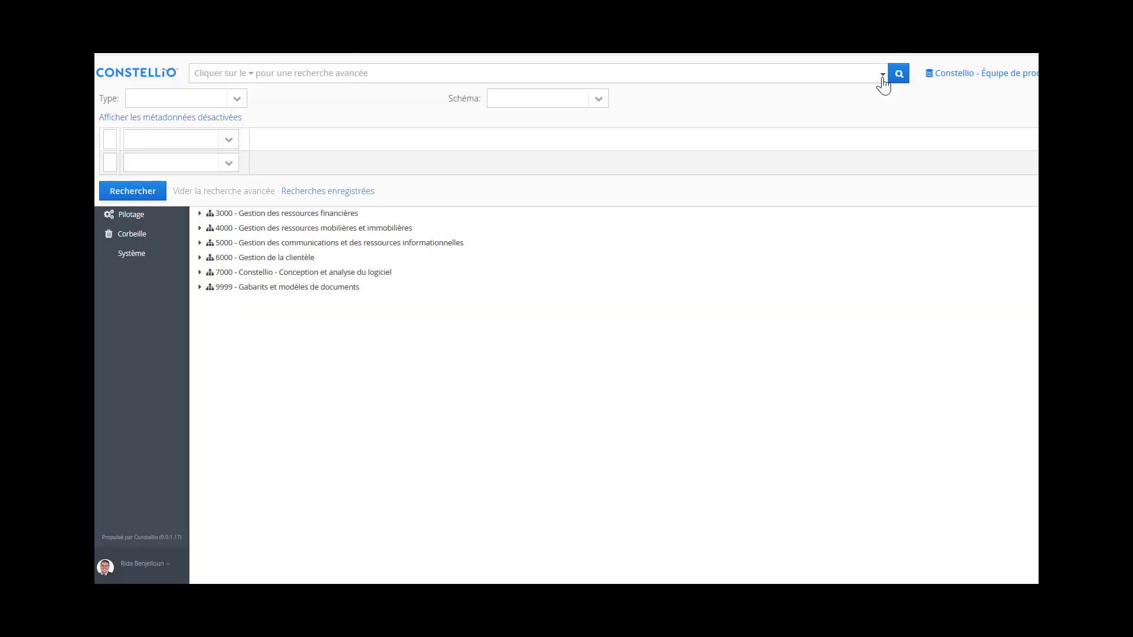
pyautogui.click(237, 99)
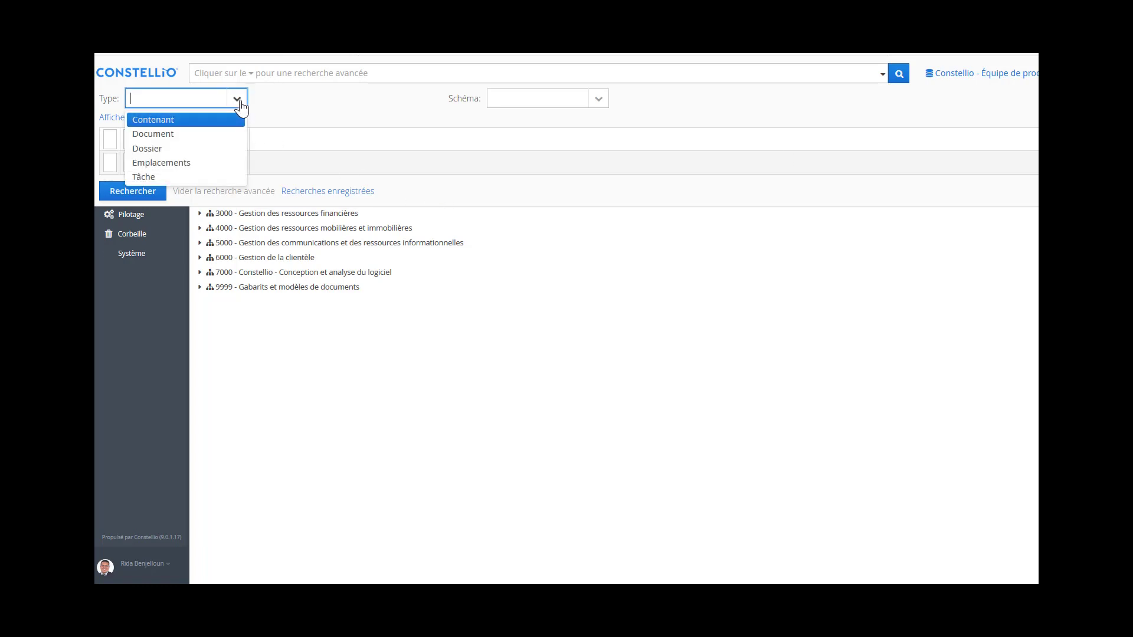
pyautogui.click(207, 149)
pyautogui.click(193, 140)
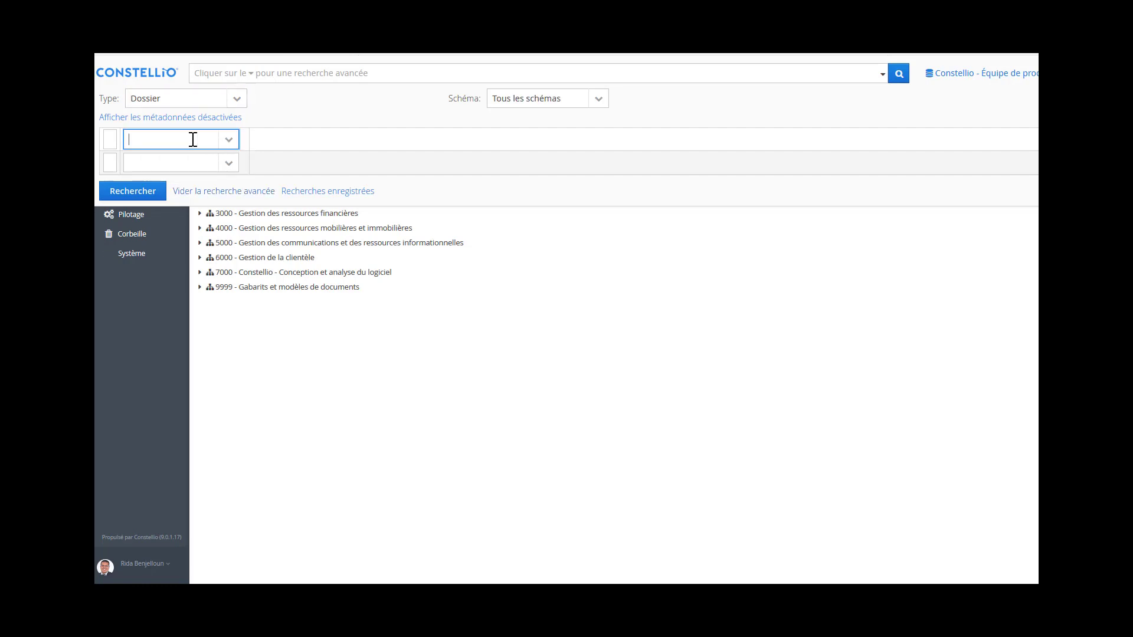
pyautogui.write('d')
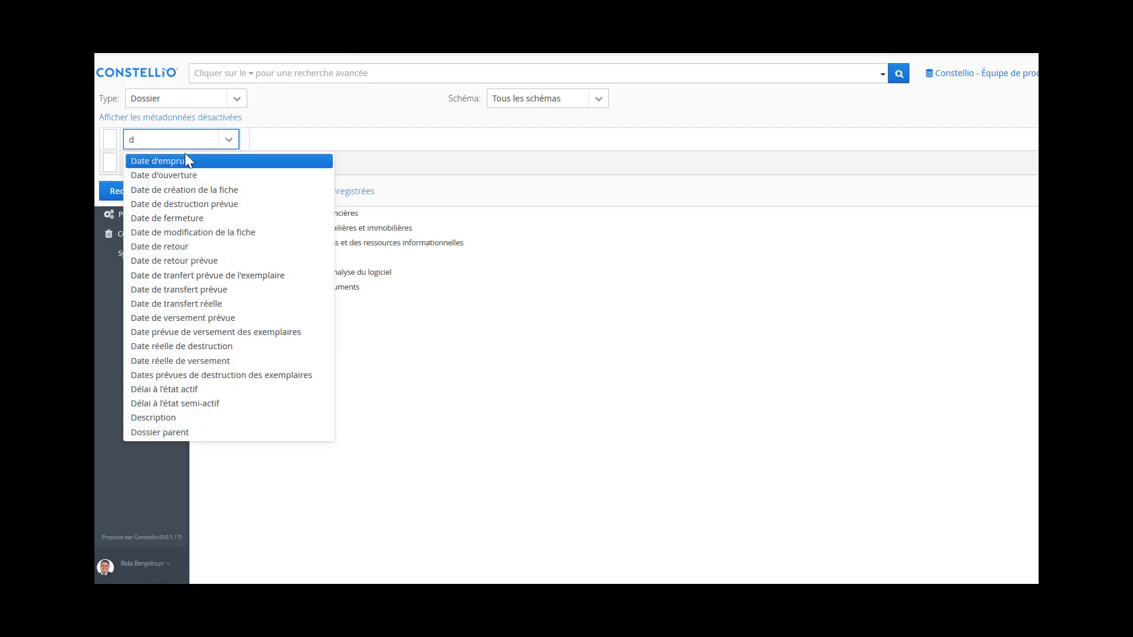
pyautogui.click(190, 176)
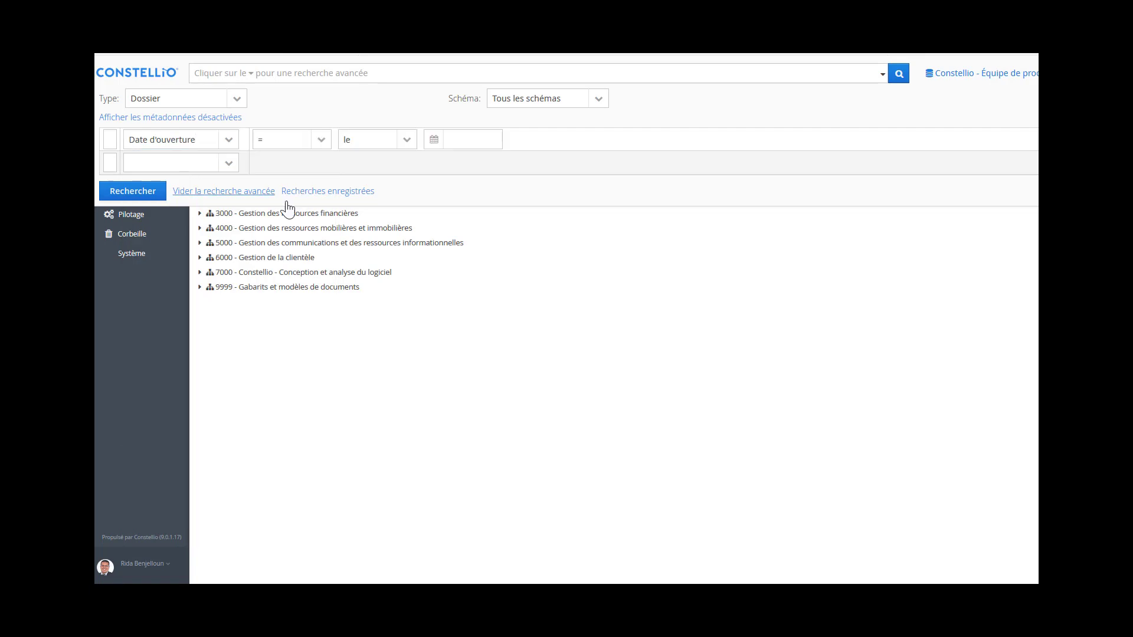
# - Set the Date d'ouverture condition to the relative 'il y a' option instead of a fixed date
pyautogui.click(320, 142)
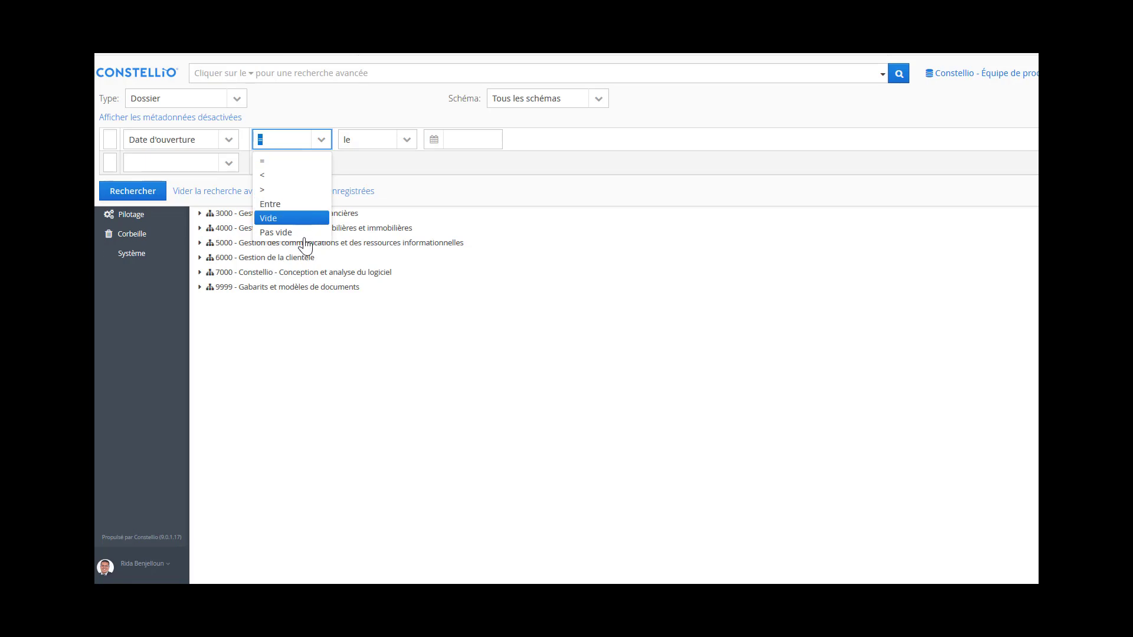
pyautogui.click(406, 143)
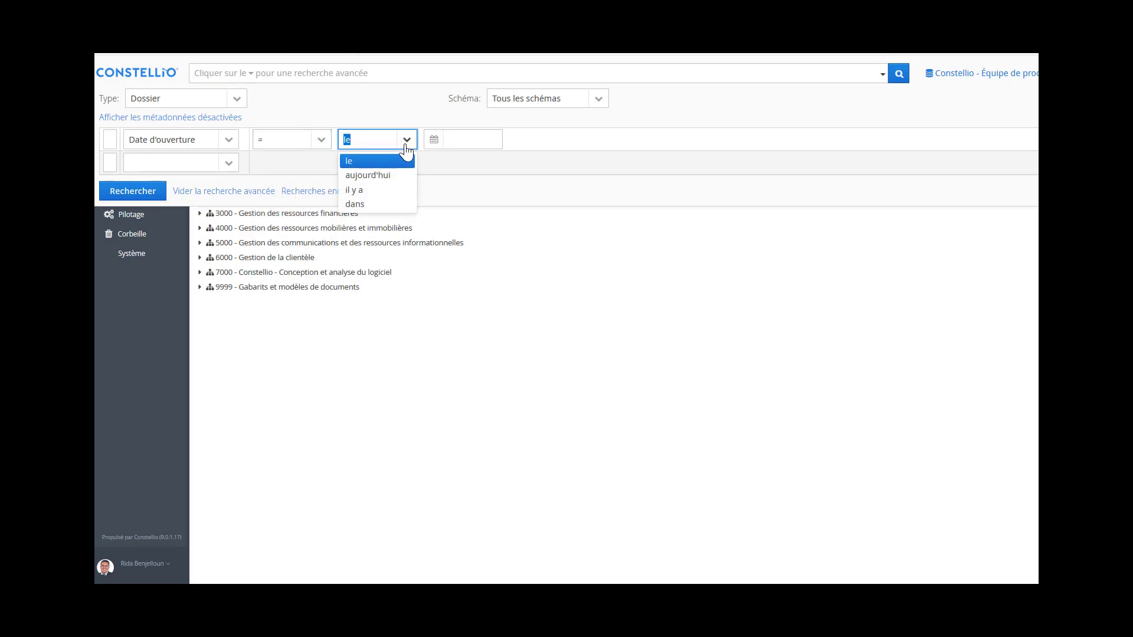
pyautogui.click(397, 176)
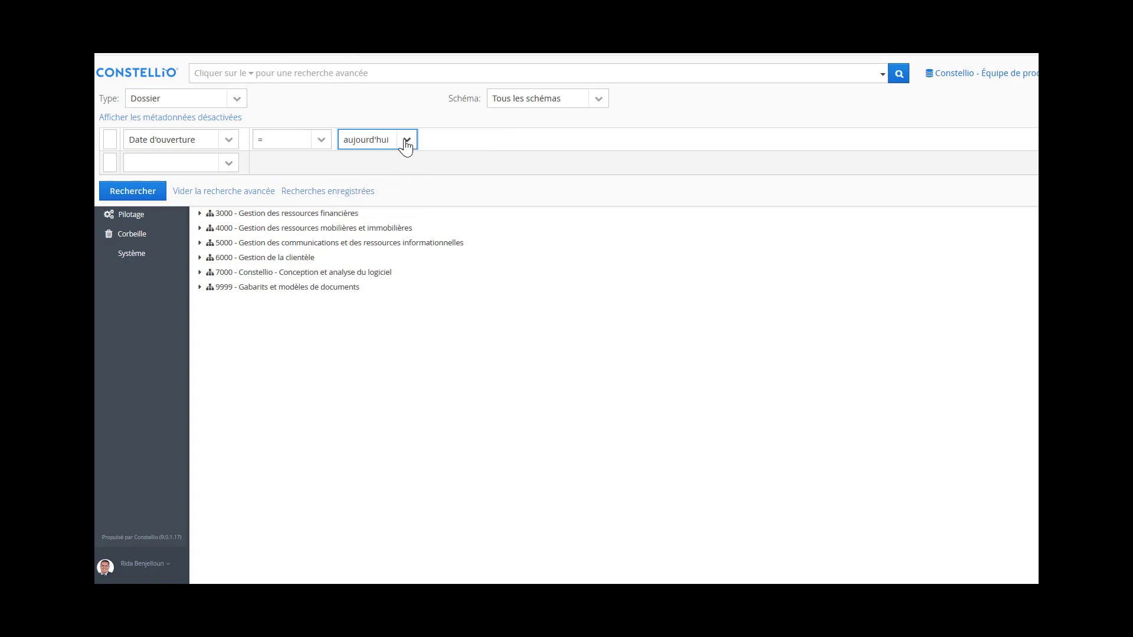
pyautogui.click(406, 145)
pyautogui.click(392, 189)
pyautogui.click(406, 139)
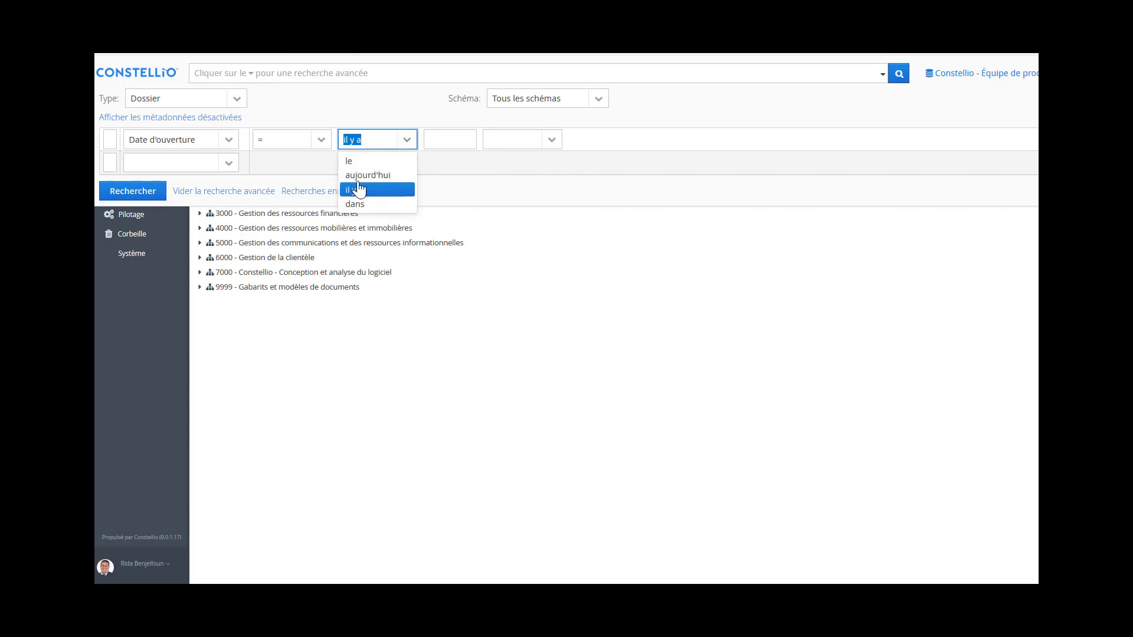
pyautogui.press('Up')
pyautogui.press('Escape')
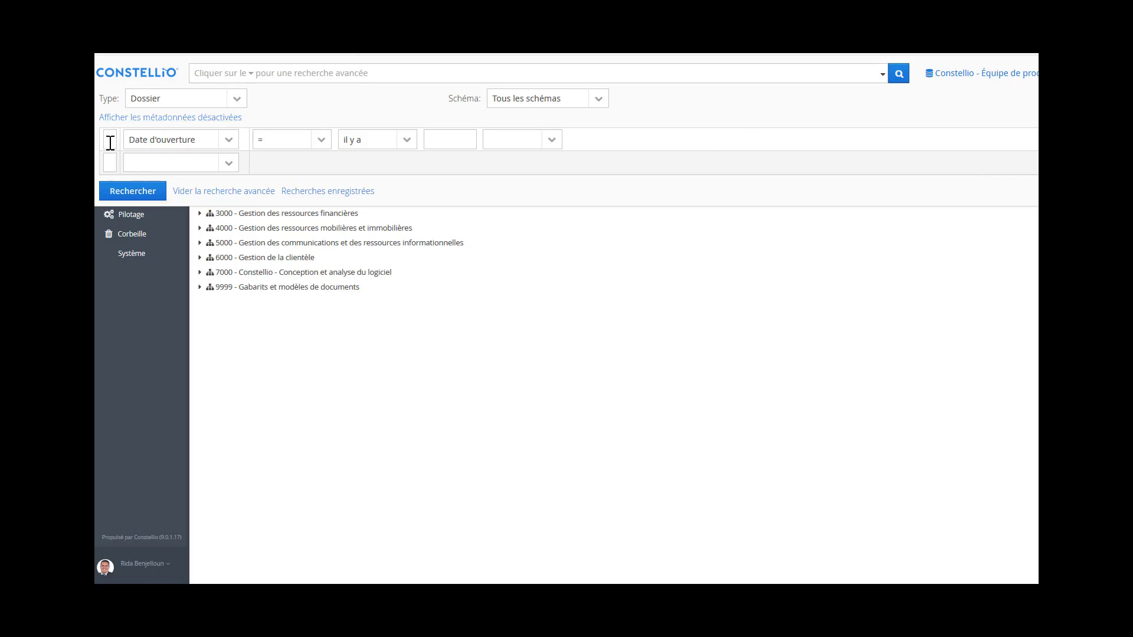
pyautogui.click(110, 143)
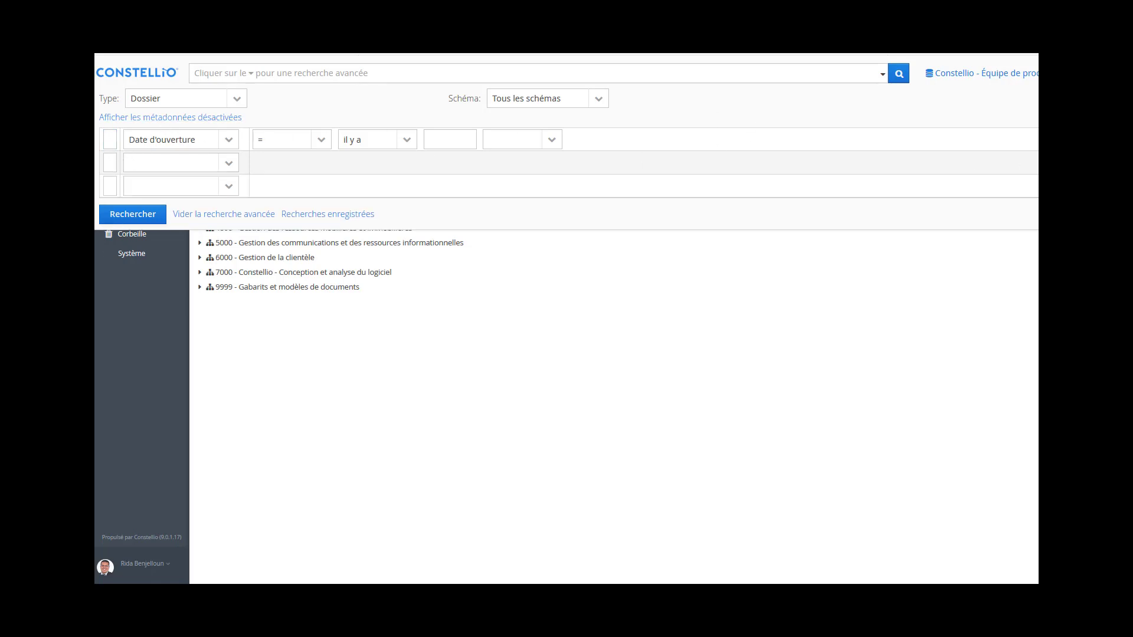
# - Add Chemin as the second criterion and Titre as the third criterion
pyautogui.click(229, 166)
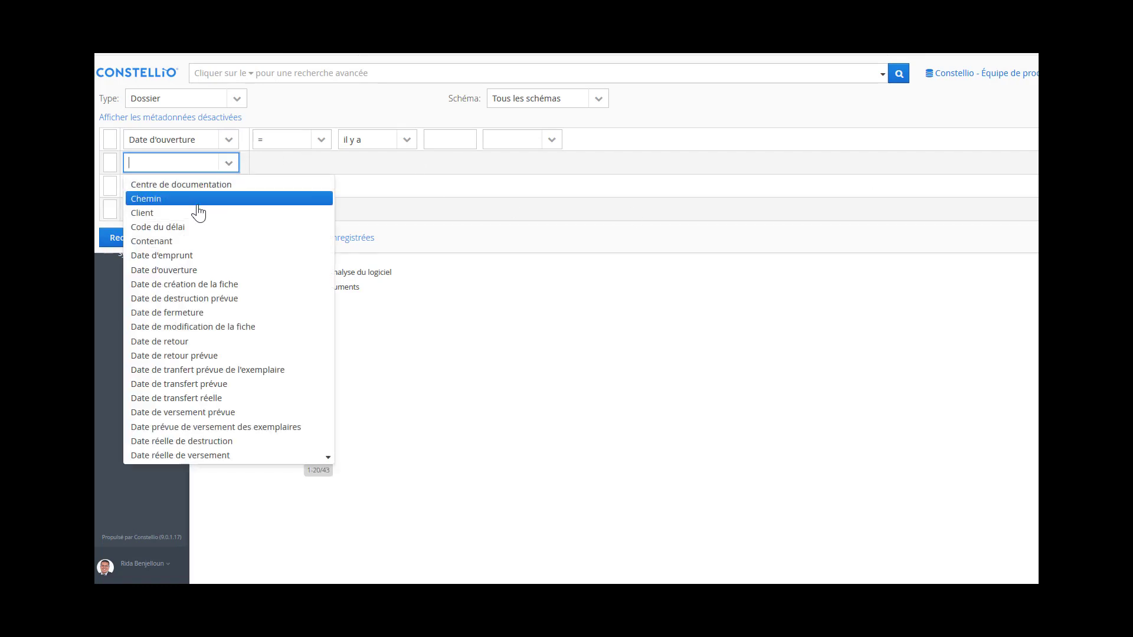
pyautogui.click(198, 201)
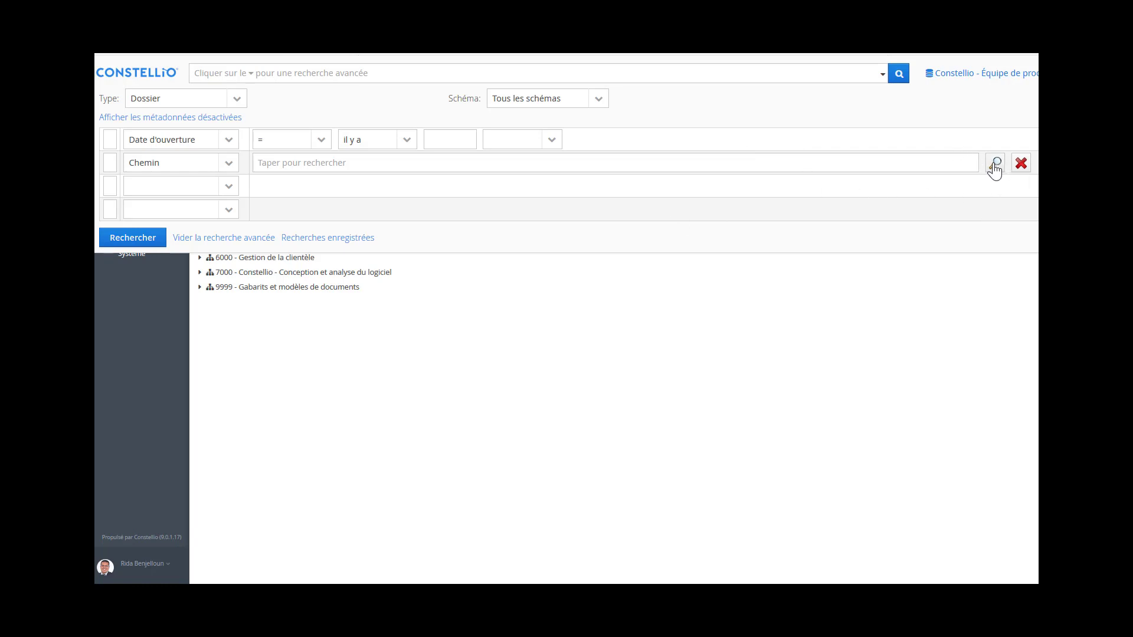
pyautogui.click(195, 185)
pyautogui.write('t')
pyautogui.click(184, 210)
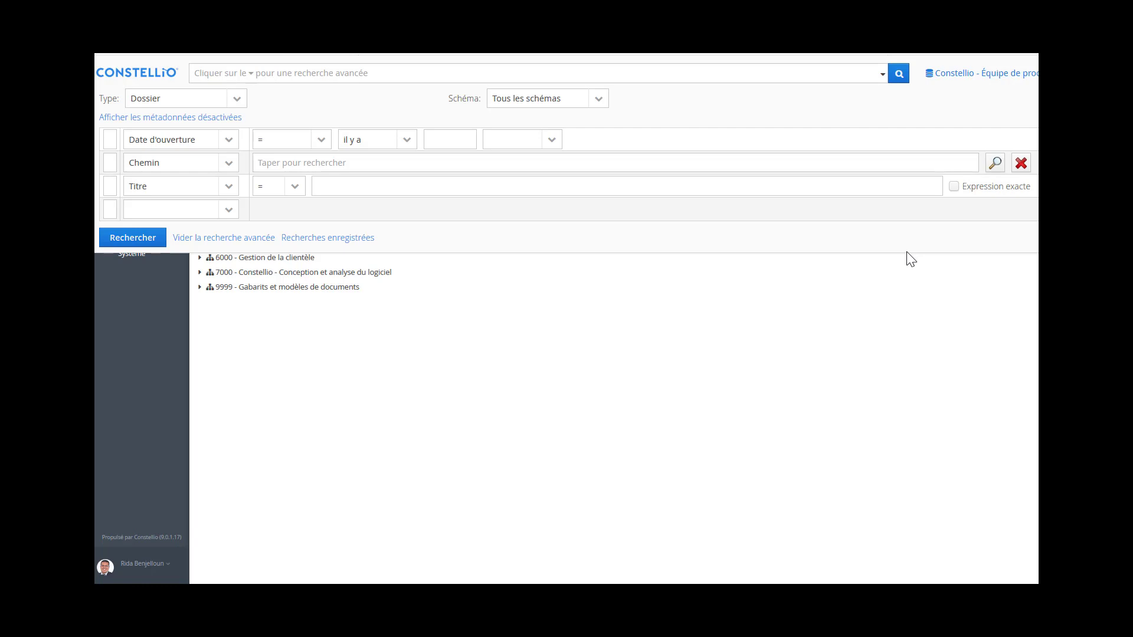
# - Close advanced search and run a simple search for 'gestion de projet', returning 1 652 results
pyautogui.click(911, 260)
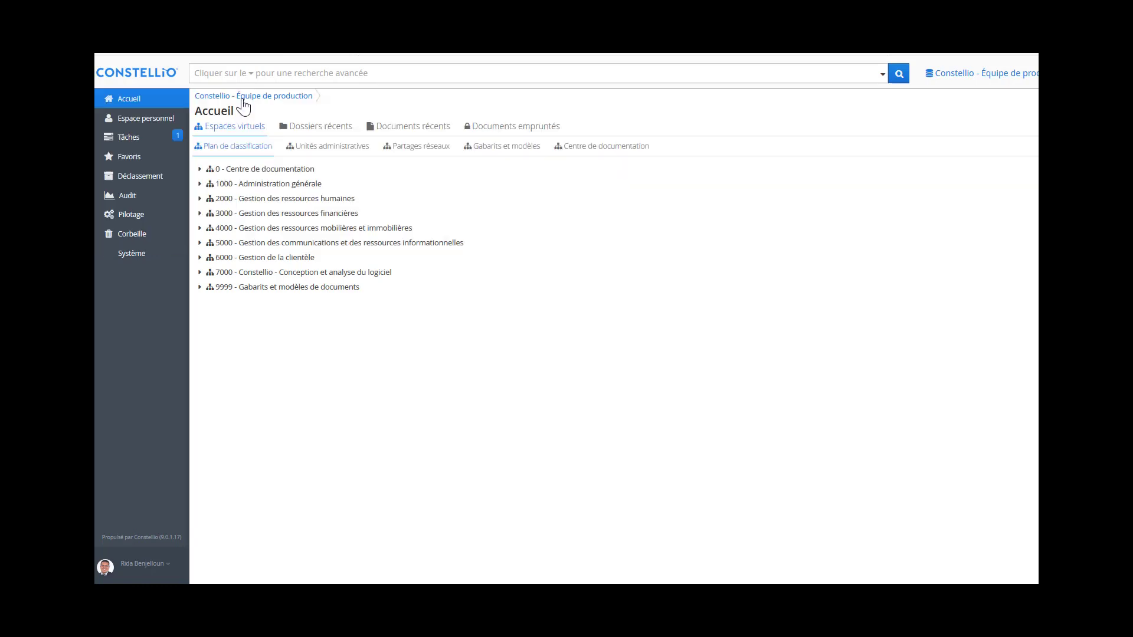
pyautogui.click(236, 71)
pyautogui.write('gestion')
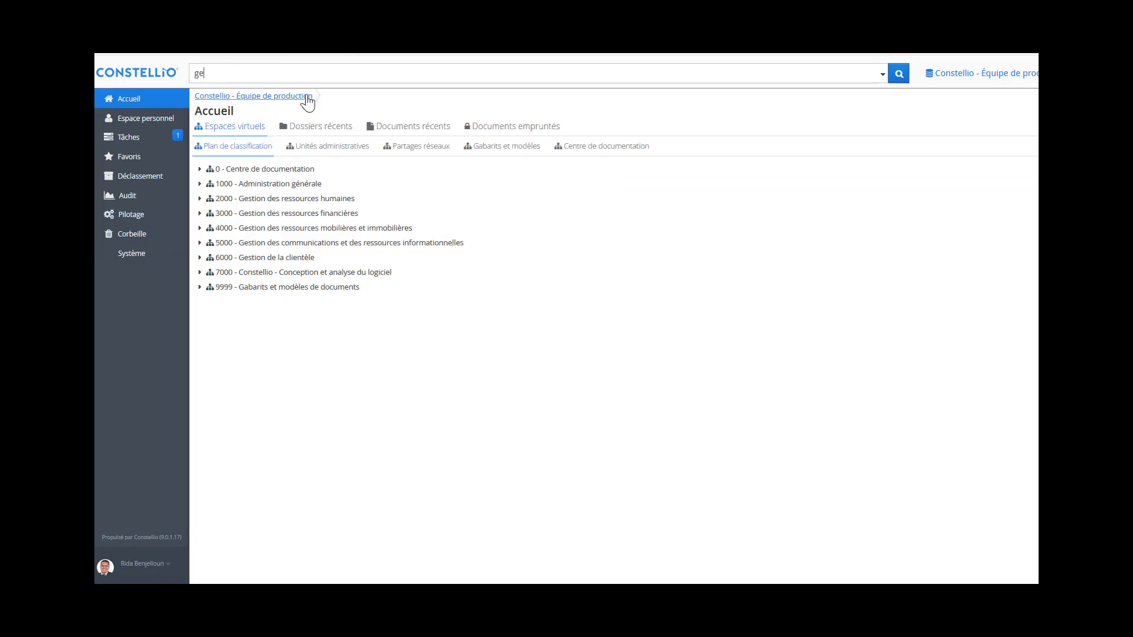
pyautogui.write(' de projet')
pyautogui.press('Return')
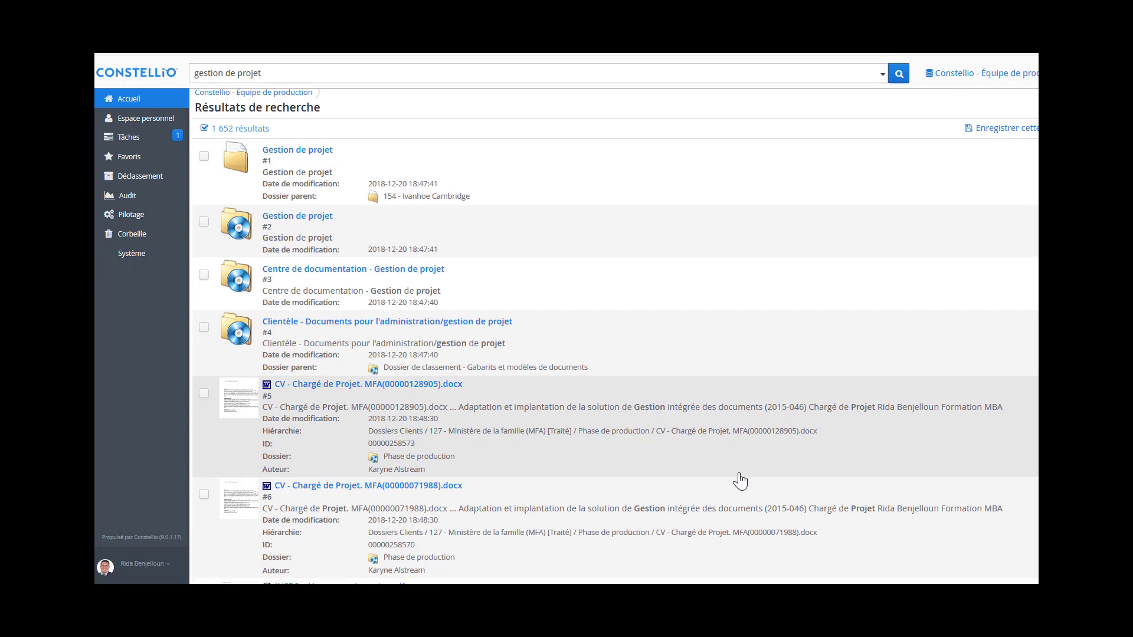
pyautogui.scroll(-1, 739, 481)
pyautogui.scroll(1, 489, 278)
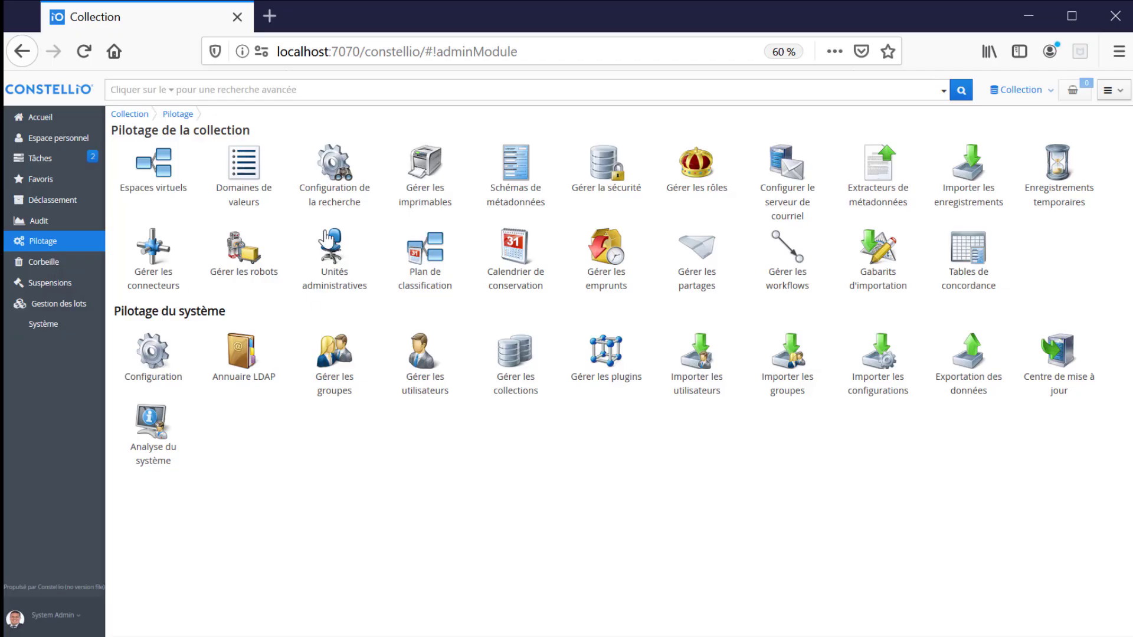
# - View the metadata search boosts (Titre at 20) and return to Configuration de la recherche
pyautogui.click(339, 165)
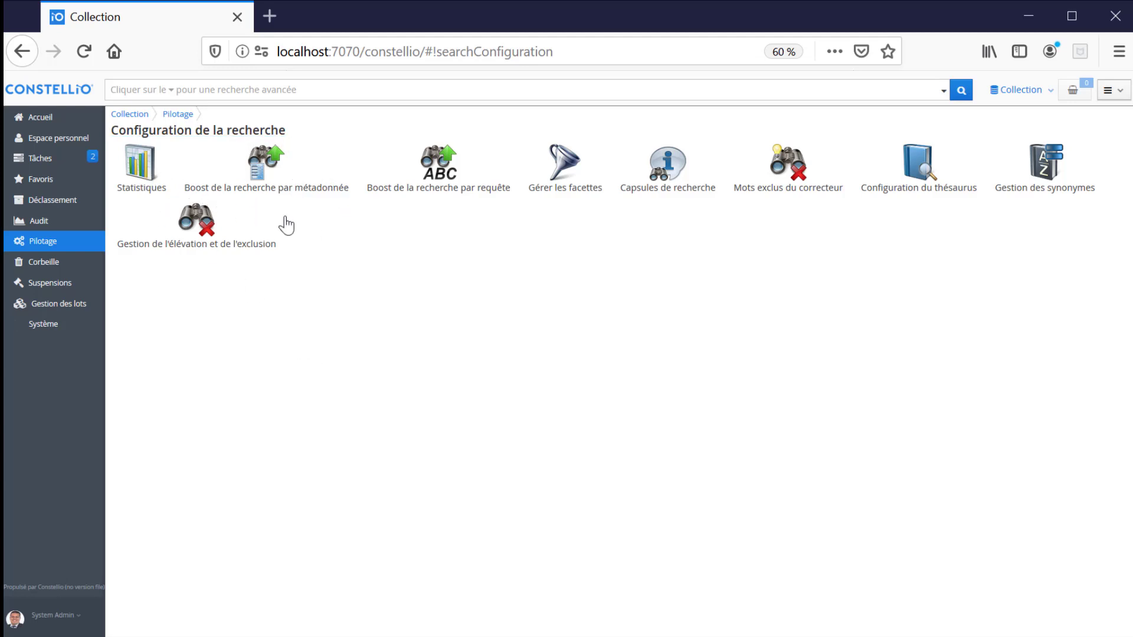
pyautogui.click(260, 188)
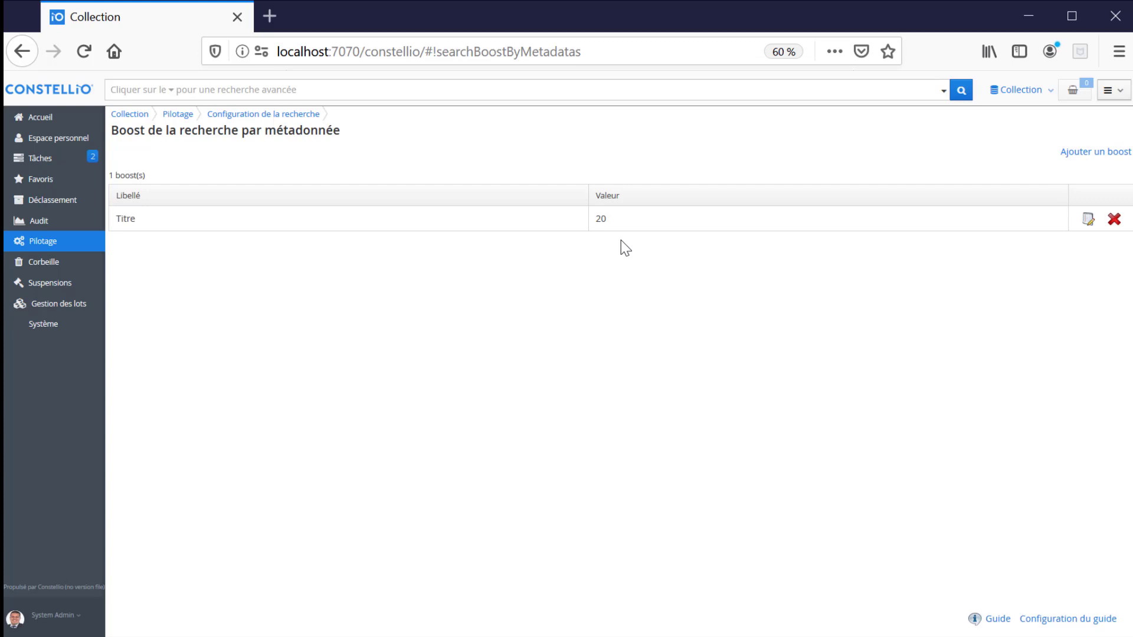
pyautogui.click(286, 115)
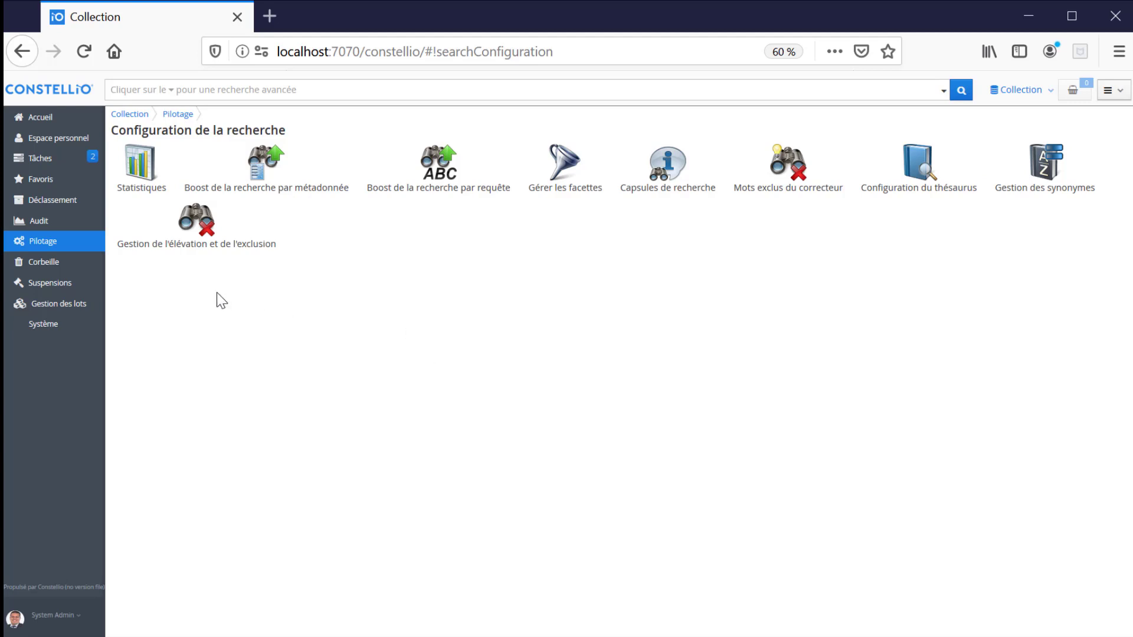
# - Confirm Spécifications is elevated for 'constellio', then view the empty search capsules list
pyautogui.click(199, 227)
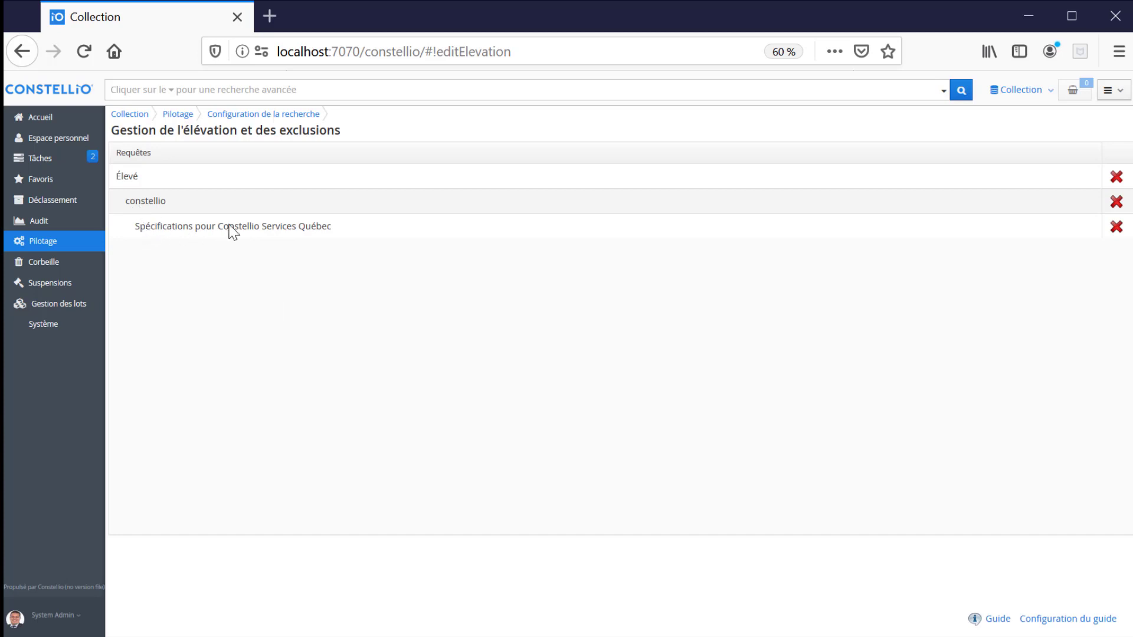
pyautogui.click(263, 117)
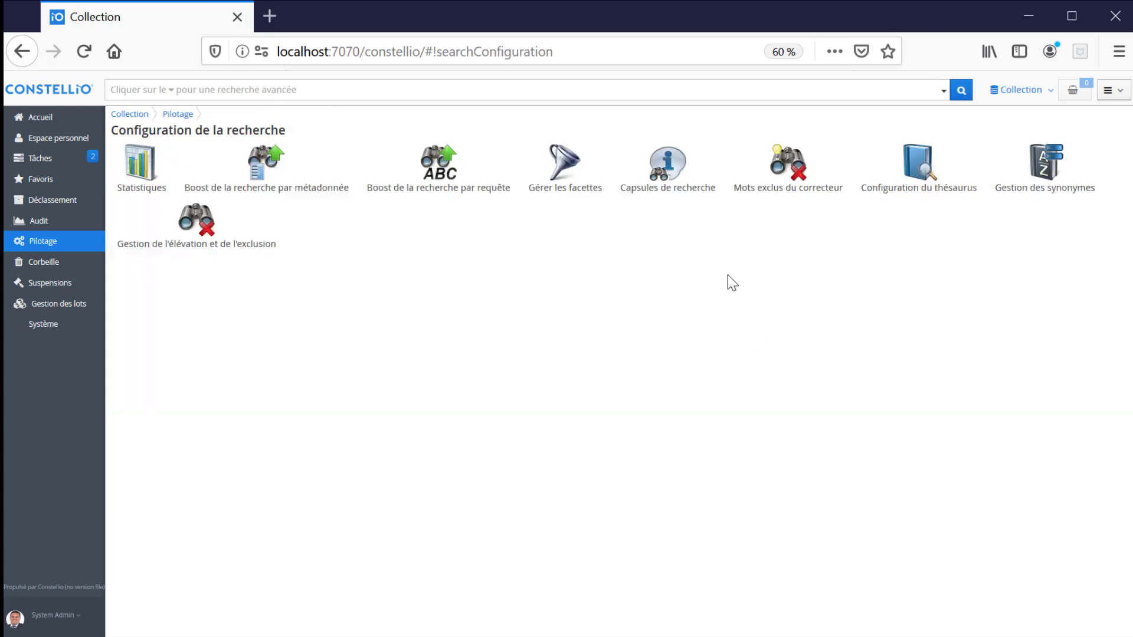
pyautogui.click(677, 177)
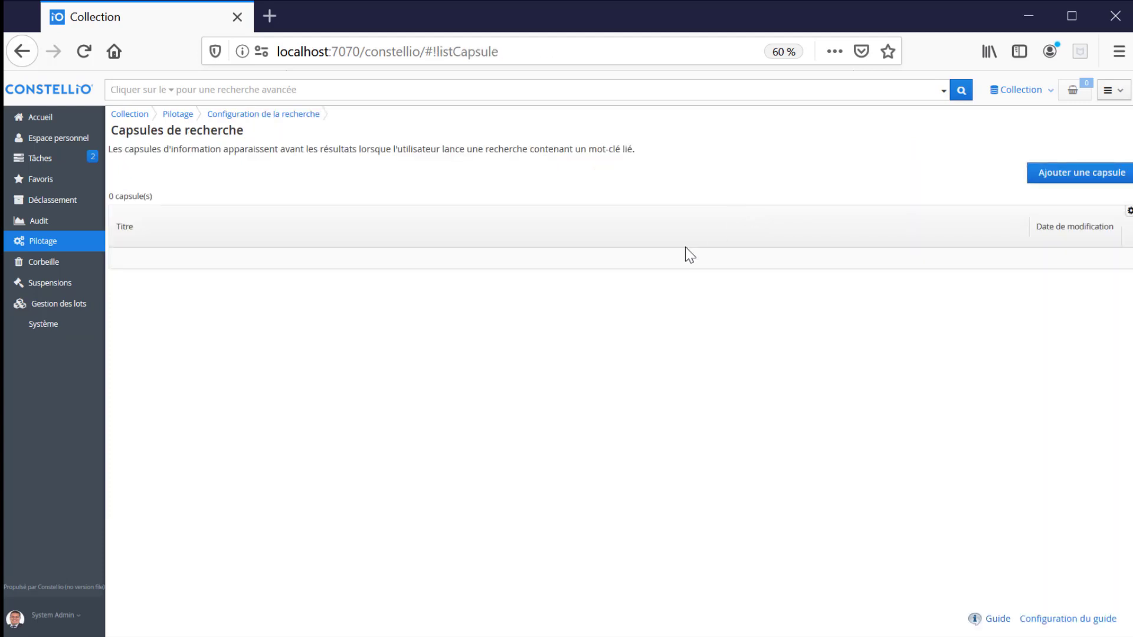
# - Start a new capsule with Code and Titre both set to 'Constellio'
pyautogui.click(1072, 172)
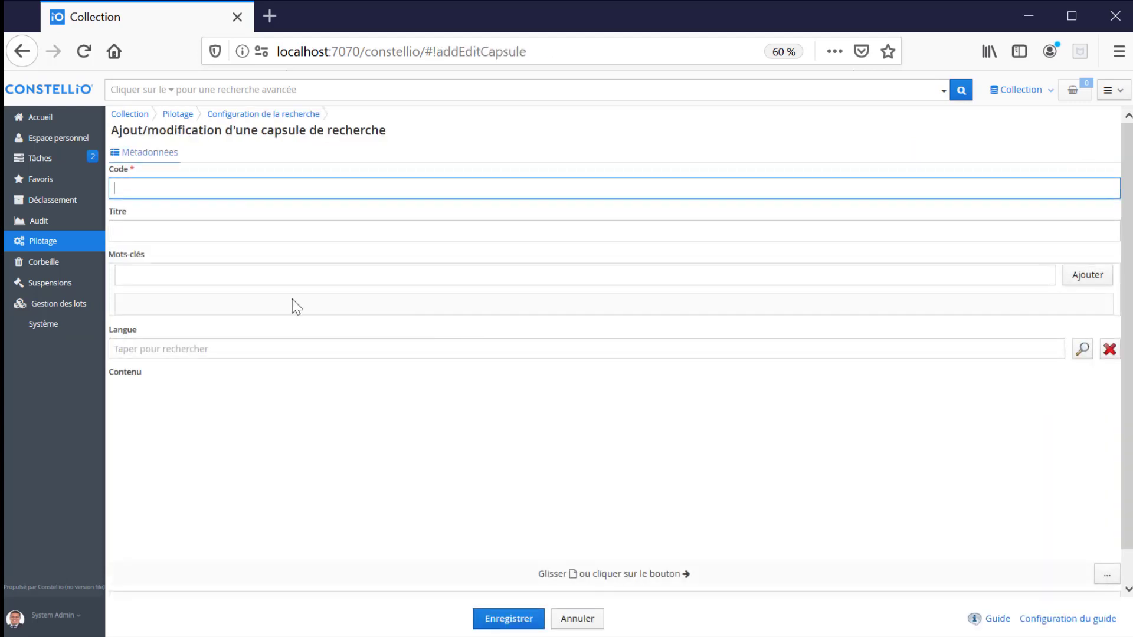
pyautogui.write('Constellio')
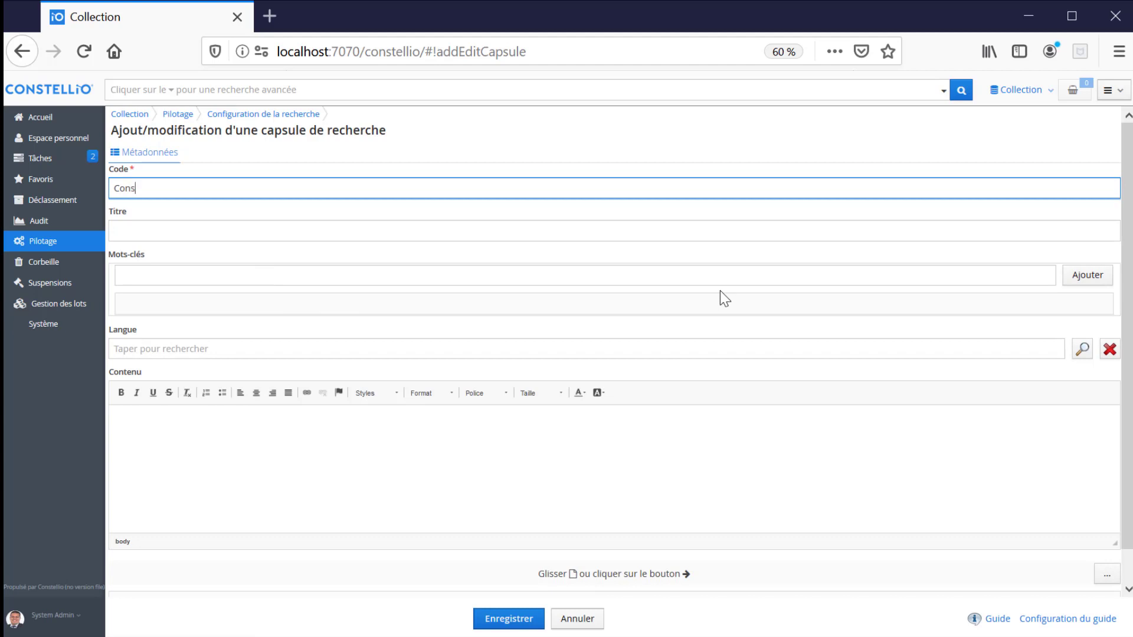
pyautogui.press('Tab')
pyautogui.write('C')
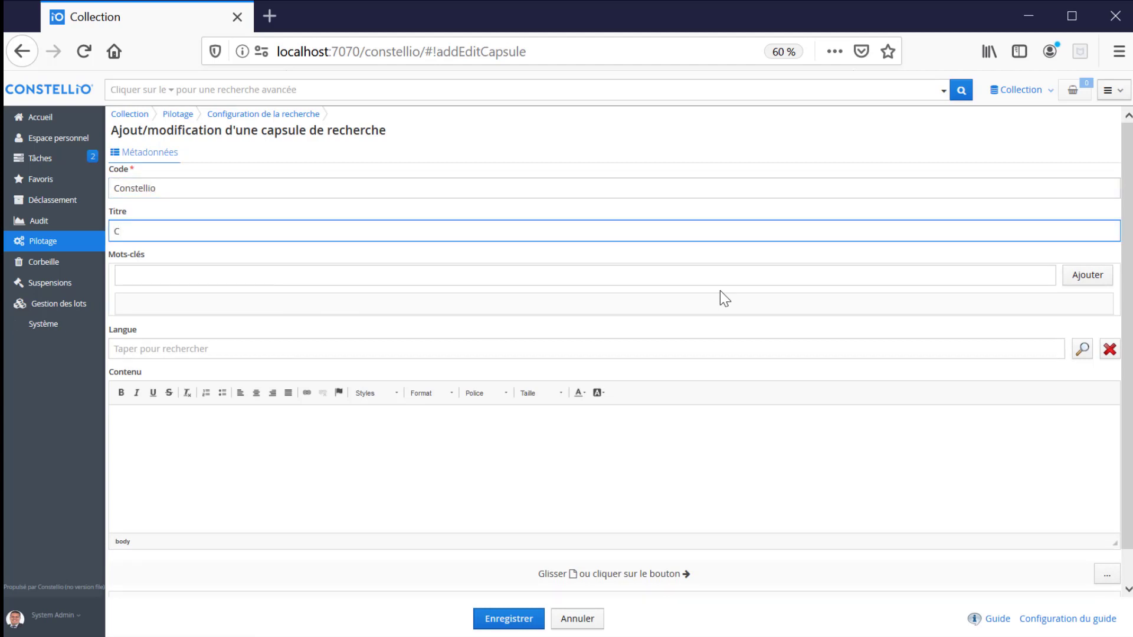
pyautogui.write('onstello')
pyautogui.press('BackSpace')
pyautogui.write('io')
# - Add 'constellio' as the capsule's keyword
pyautogui.click(177, 271)
pyautogui.write('c')
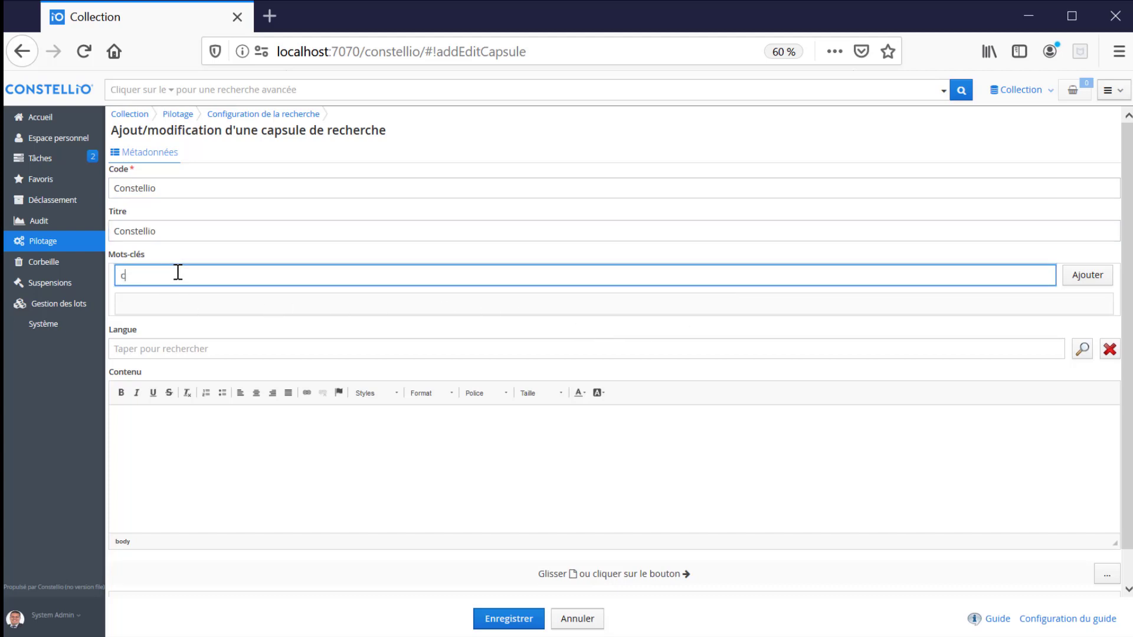
pyautogui.write('onstellio')
pyautogui.click(1088, 275)
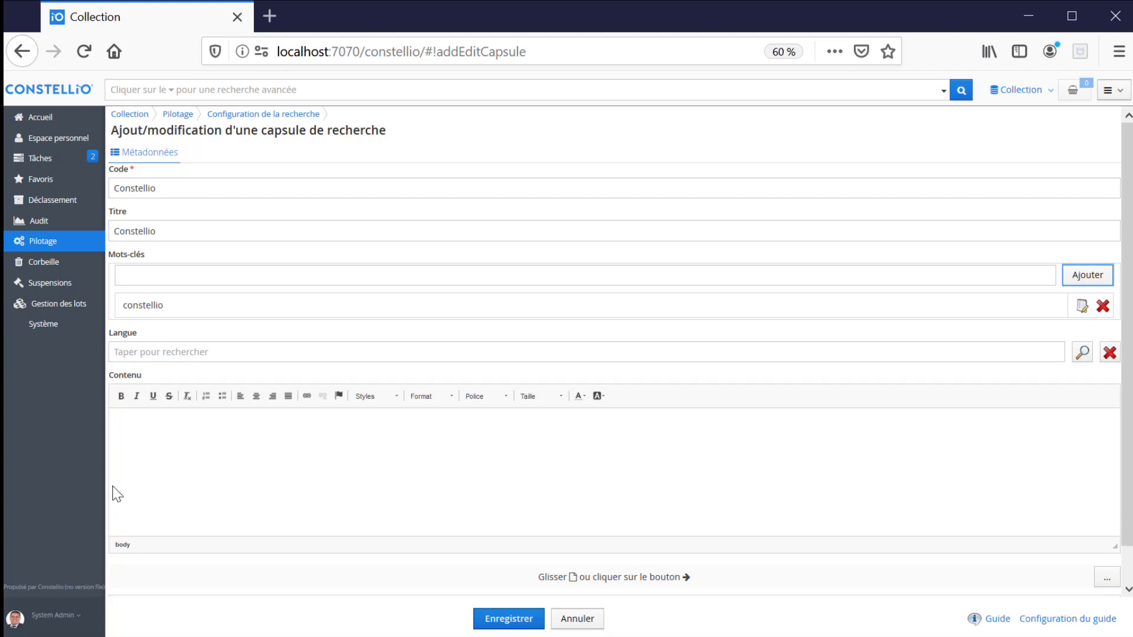
# - Write the capsule content 'Constellio moteur de recherche'
pyautogui.click(133, 420)
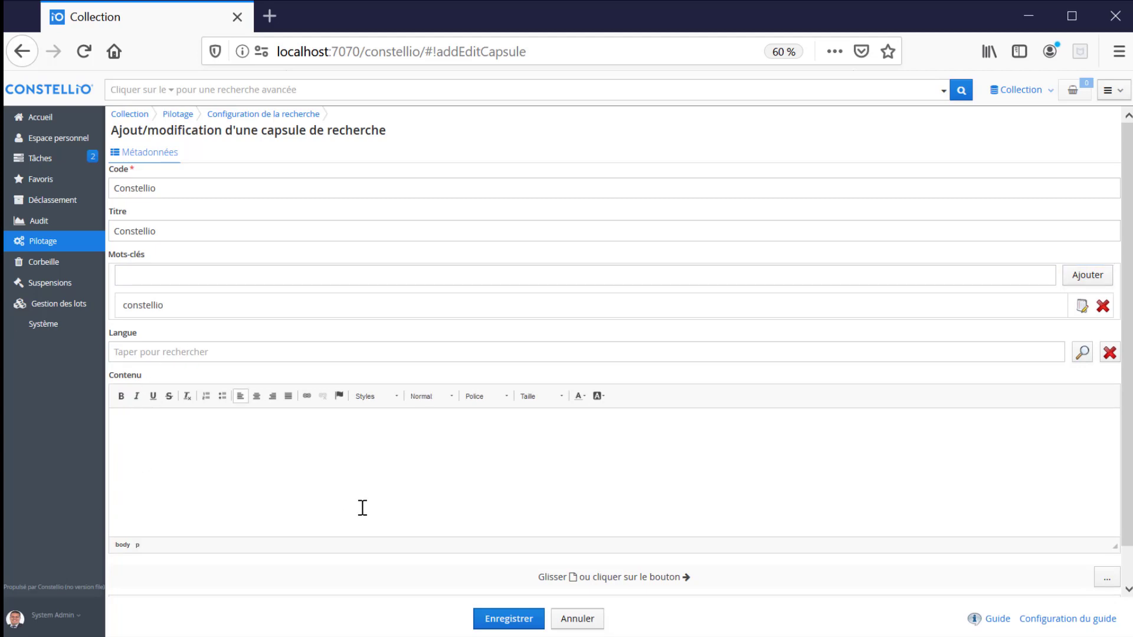
pyautogui.write('Constellio moete')
pyautogui.press('BackSpace')
pyautogui.press('BackSpace')
pyautogui.press('BackSpace')
pyautogui.write('teur f')
pyautogui.press('BackSpace')
pyautogui.write('de recherche')
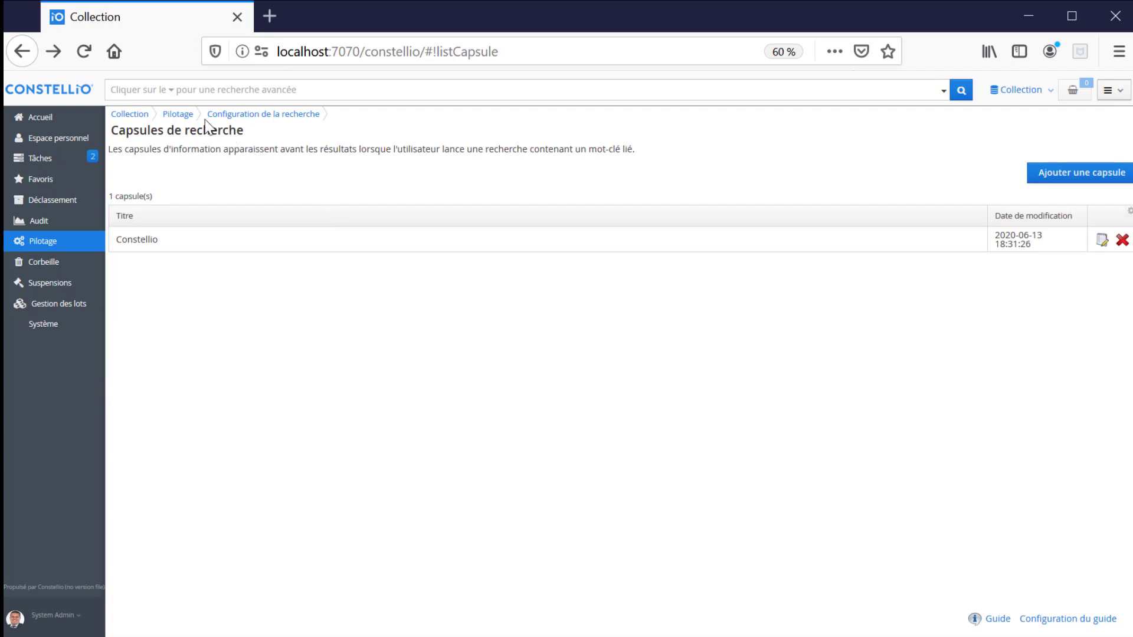
# - Run a simple search for 'constellio' to display the new Constellio capsule above the results
pyautogui.click(189, 90)
pyautogui.write('constelli')
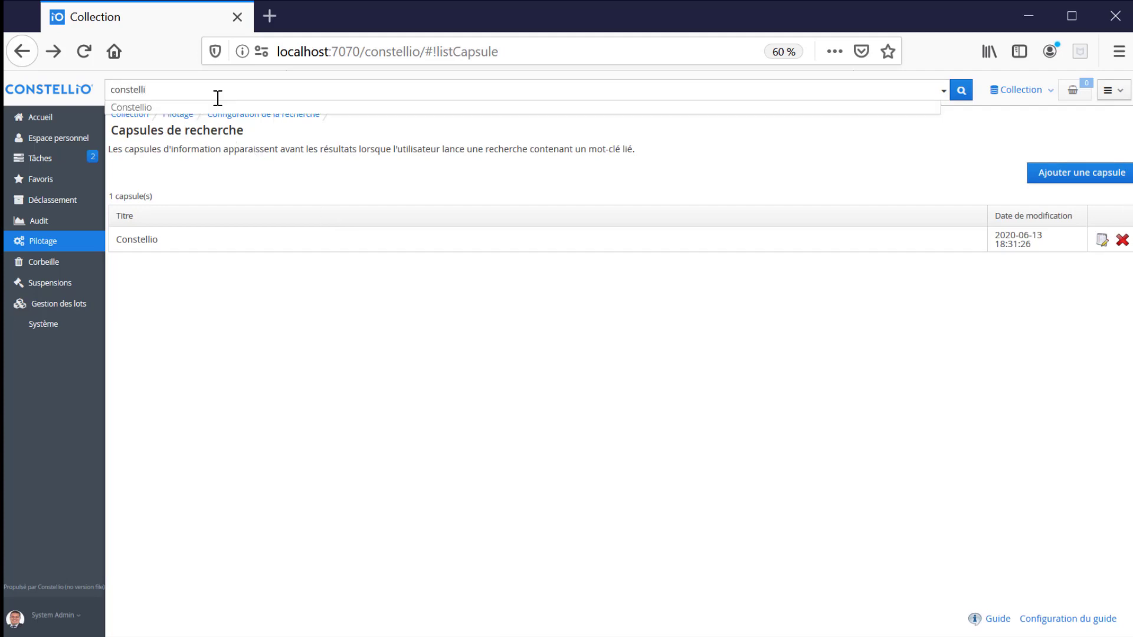
pyautogui.write('o')
pyautogui.press('Return')
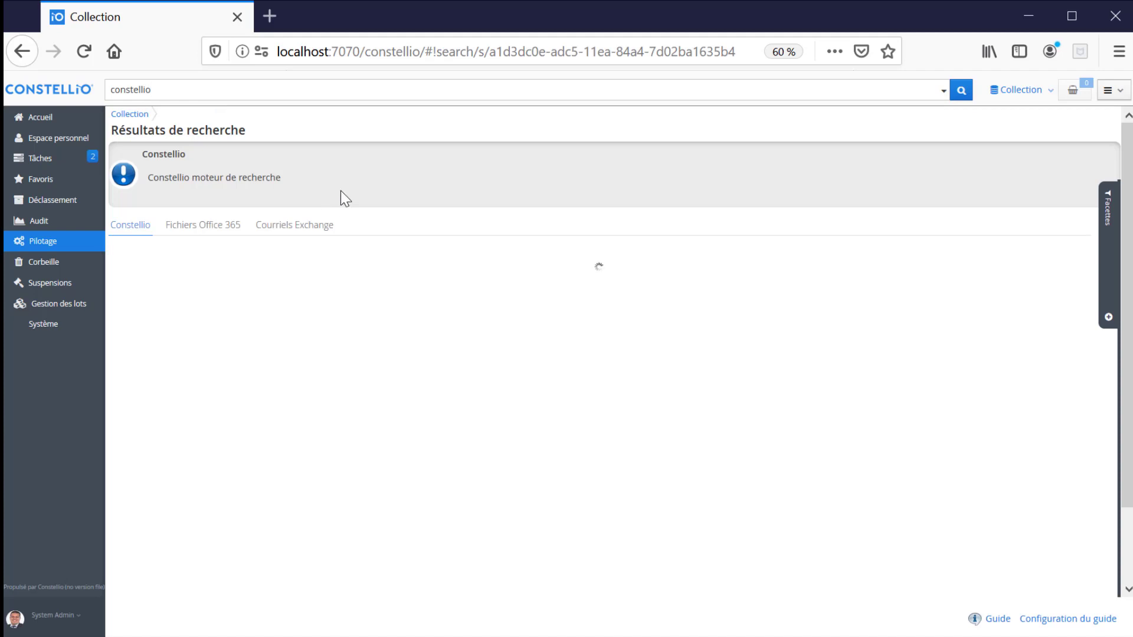